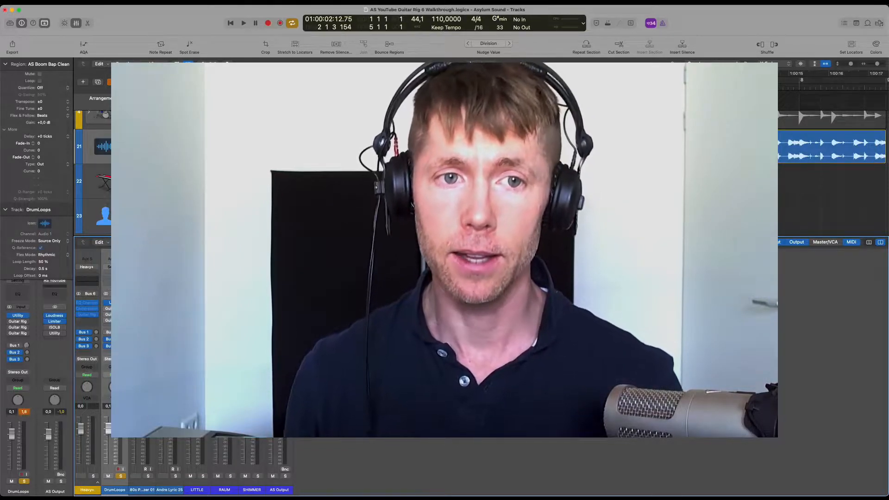
# Audition the soloed drum loop, starting and stopping playback
pyautogui.press('space')
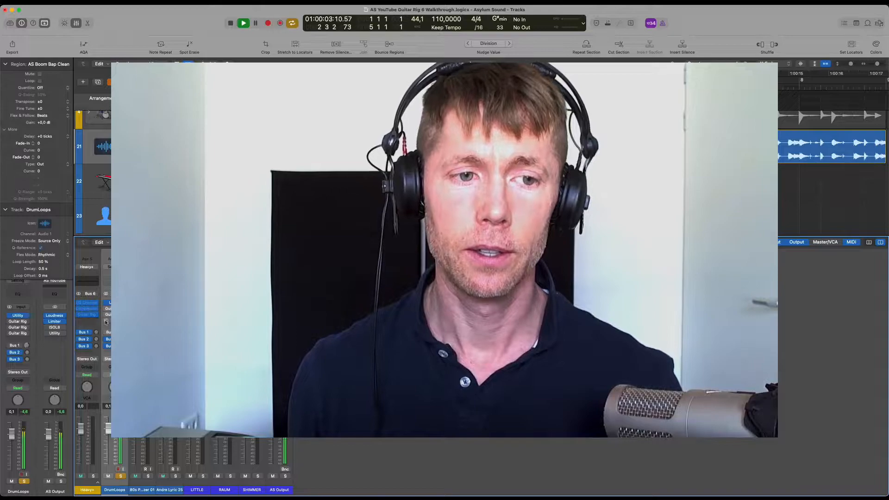
pyautogui.press('space')
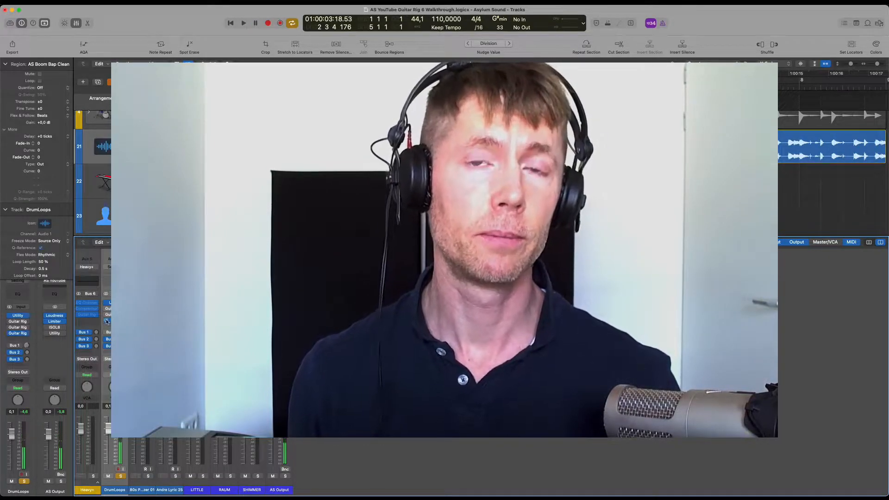
pyautogui.press('space')
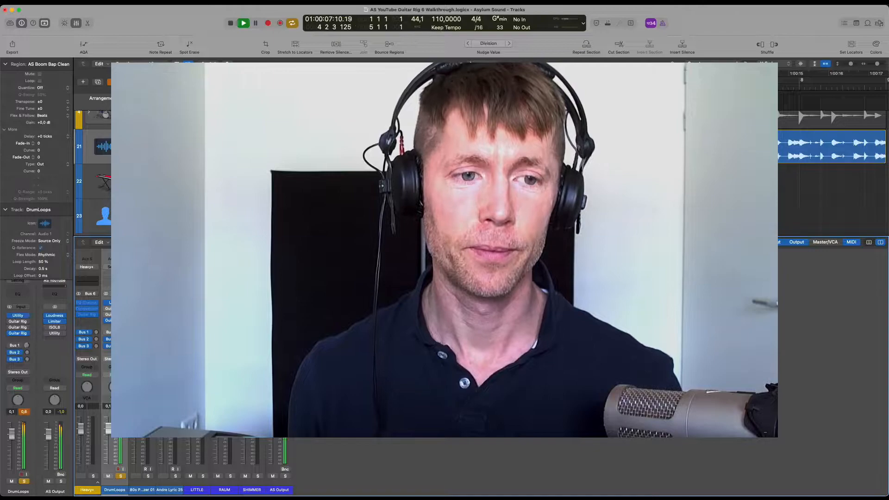
pyautogui.press('space')
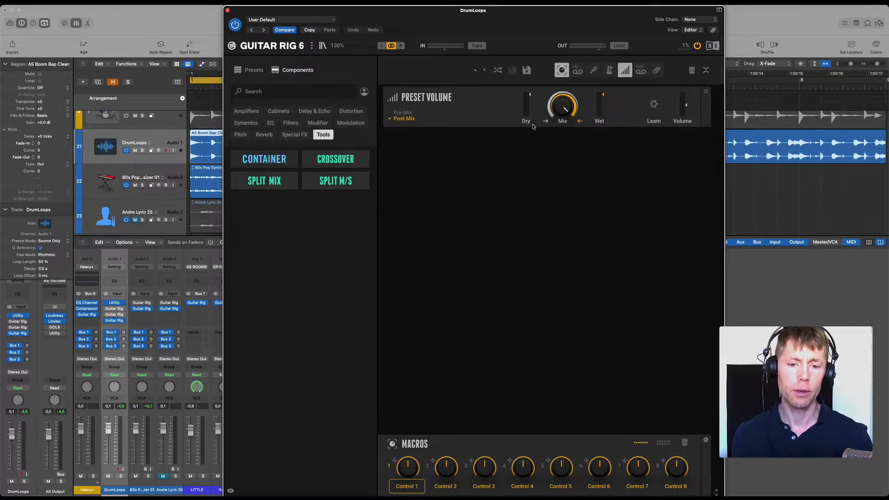
# Turn global macro Control 1 up to about 0.79, and toggle the global Macros display off and on
pyautogui.moveTo(415, 462)
pyautogui.moveTo(412, 461); pyautogui.dragTo(415, 437)
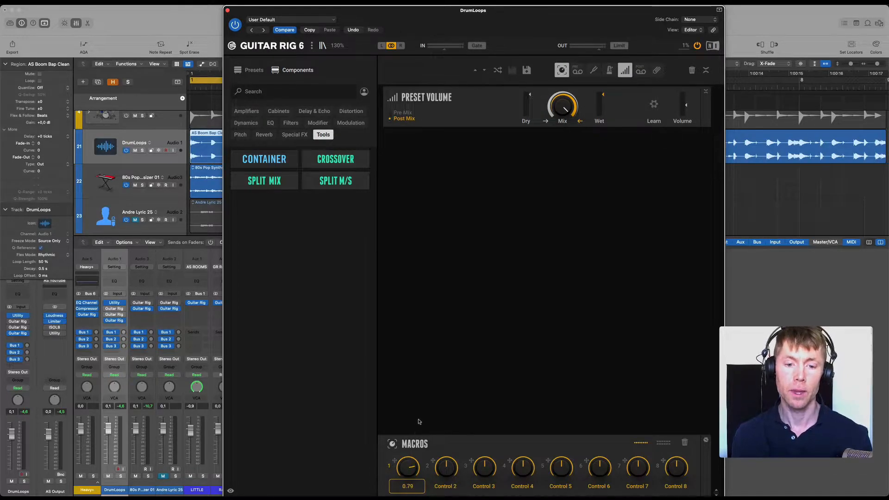
pyautogui.click(561, 71)
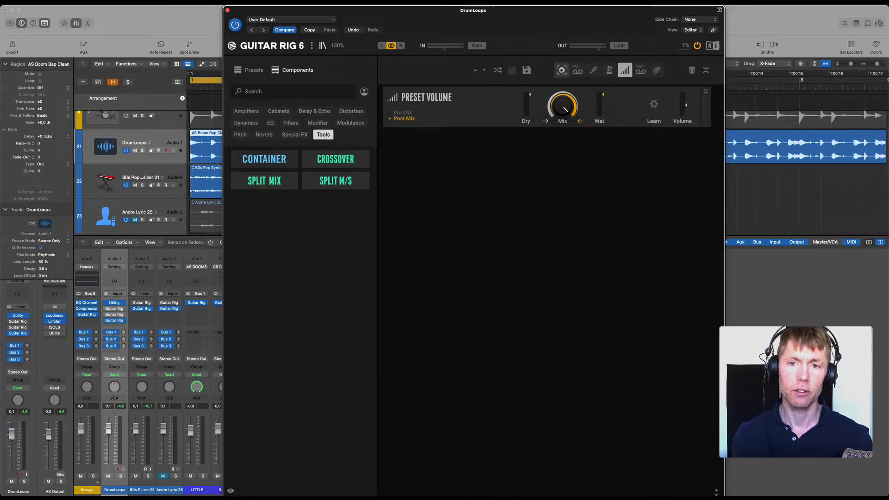
pyautogui.click(561, 70)
pyautogui.click(562, 71)
pyautogui.click(561, 71)
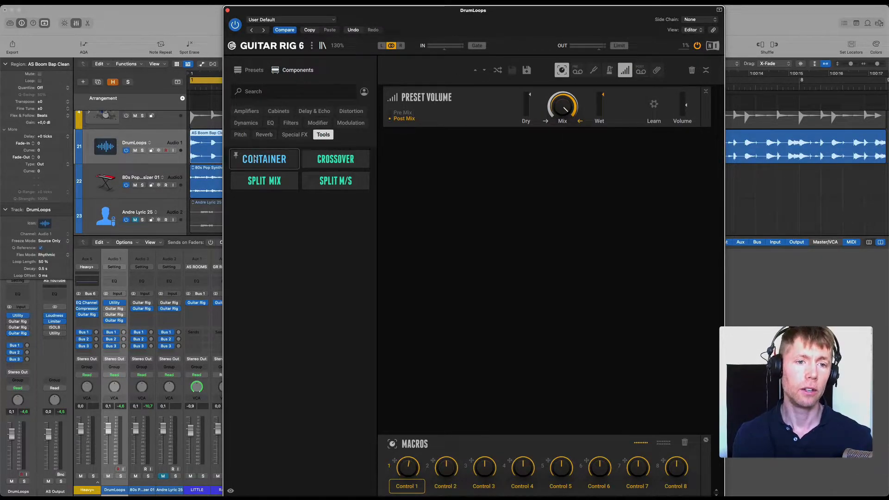
# Add a Container to the rack and place an RC 24 reverb and a Delay Man delay inside it
pyautogui.moveTo(256, 160); pyautogui.dragTo(540, 134)
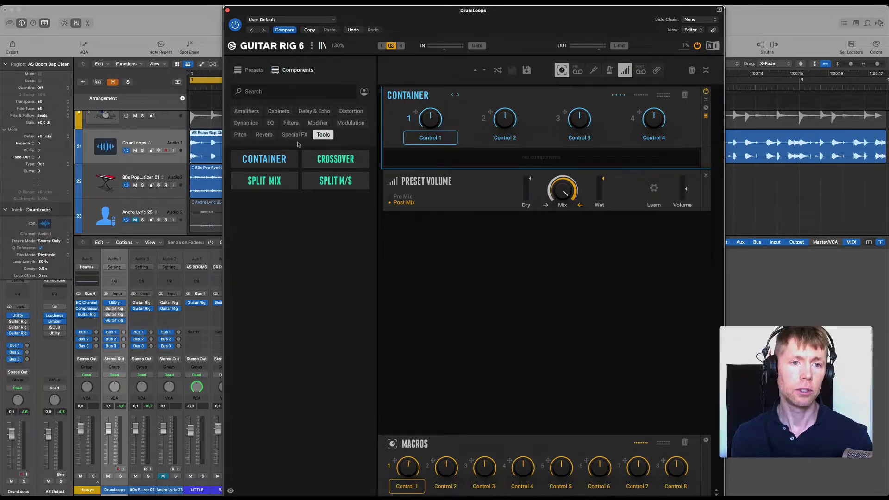
pyautogui.click(265, 135)
pyautogui.moveTo(329, 172); pyautogui.dragTo(390, 162)
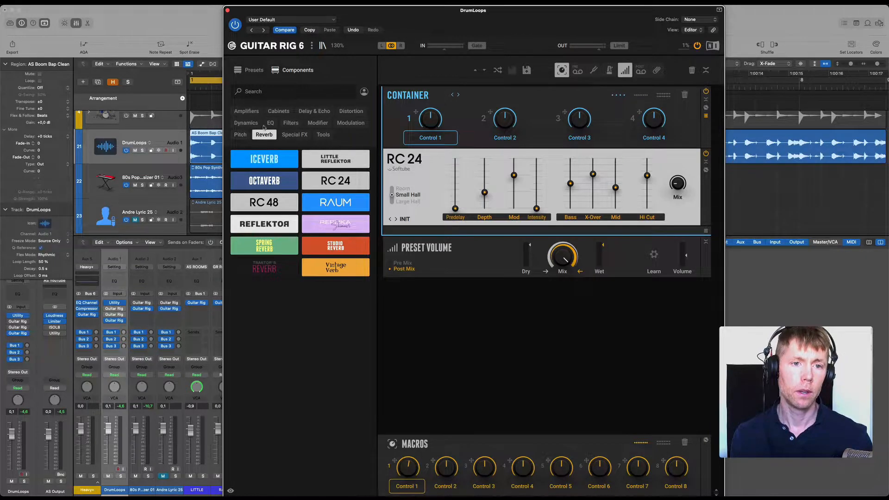
pyautogui.click(315, 111)
pyautogui.moveTo(278, 160); pyautogui.dragTo(435, 229)
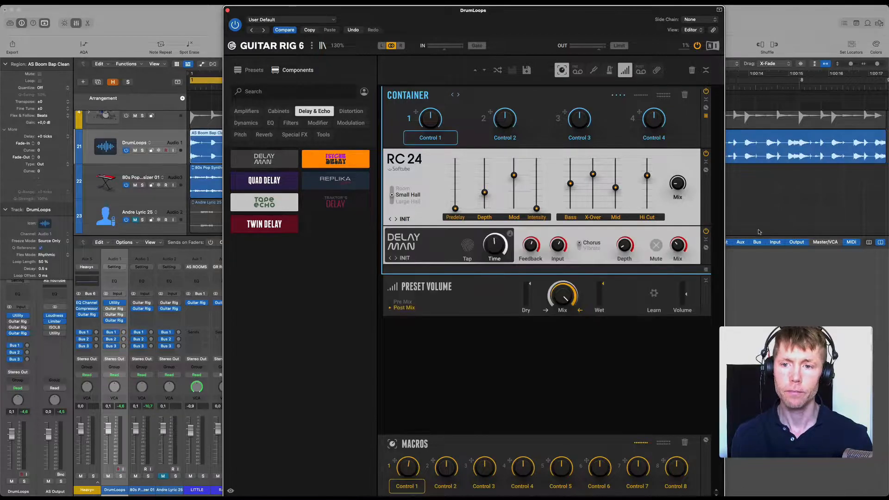
# Collapse and re-expand the container's components, and display its macro assignments with eight controls
pyautogui.click(705, 117)
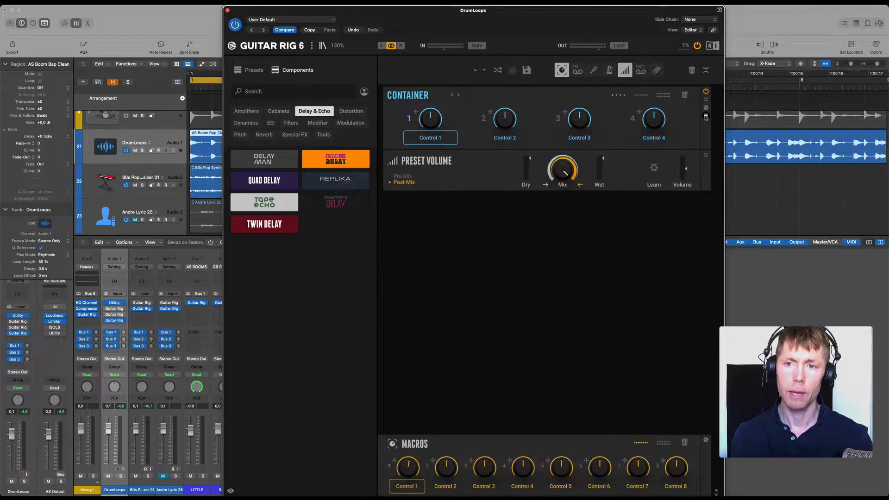
pyautogui.click(706, 116)
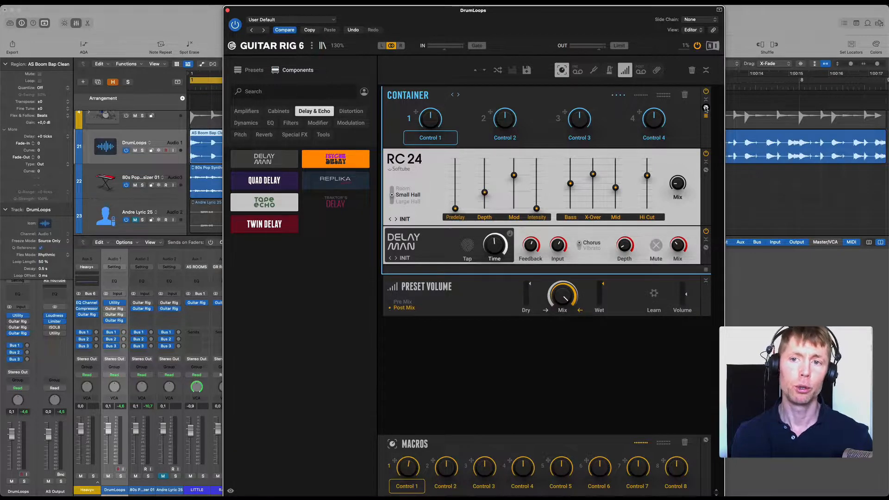
pyautogui.click(705, 109)
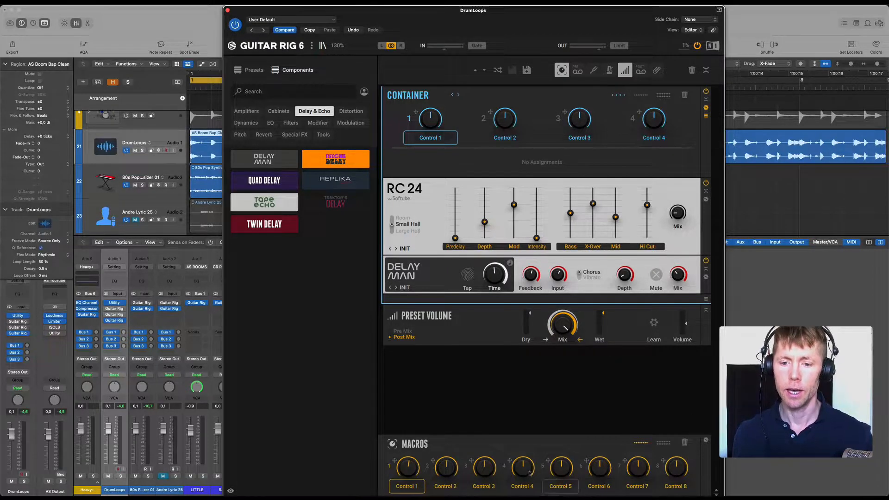
pyautogui.click(641, 95)
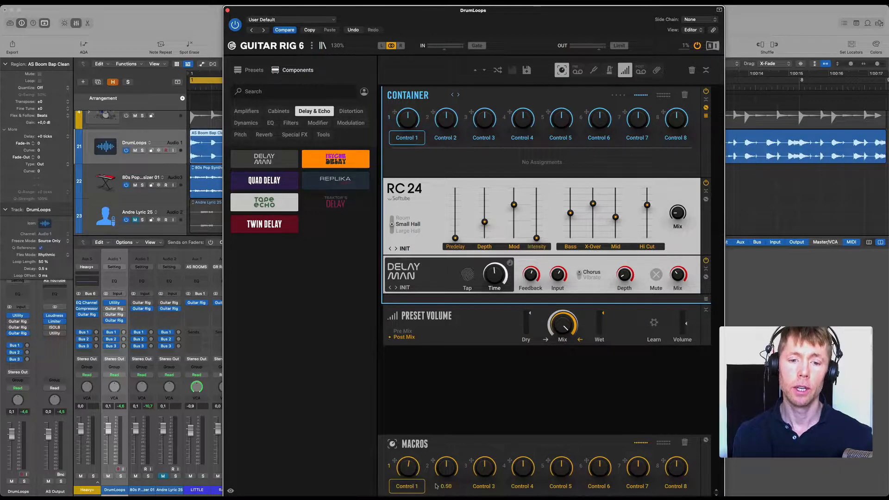
# Assign container control 1 to RC 24 Depth, control 2 to RC 24 Mix and control 4 to Delay Man Mix
pyautogui.moveTo(394, 460)
pyautogui.mouseDown()
pyautogui.moveTo(391, 451)
pyautogui.moveTo(423, 407)
pyautogui.moveTo(483, 219)
pyautogui.moveTo(484, 226)
pyautogui.moveTo(514, 202)
pyautogui.moveTo(510, 213)
pyautogui.mouseUp()
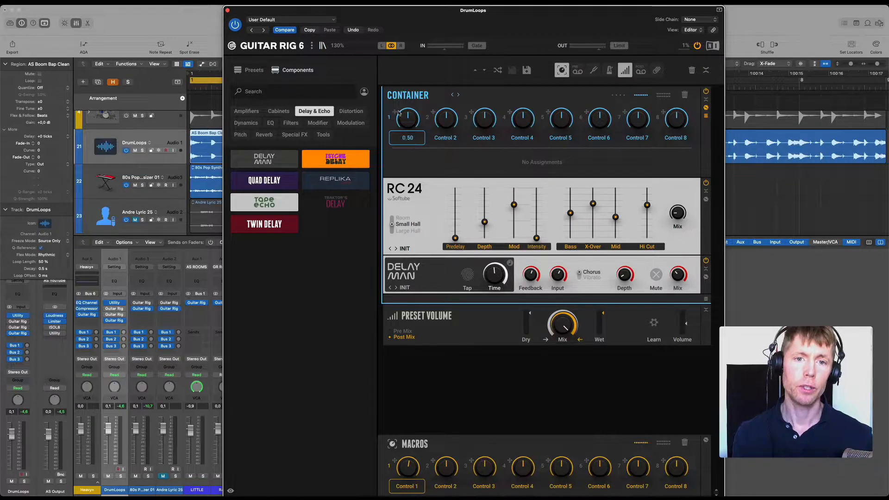
pyautogui.moveTo(392, 111); pyautogui.dragTo(485, 230)
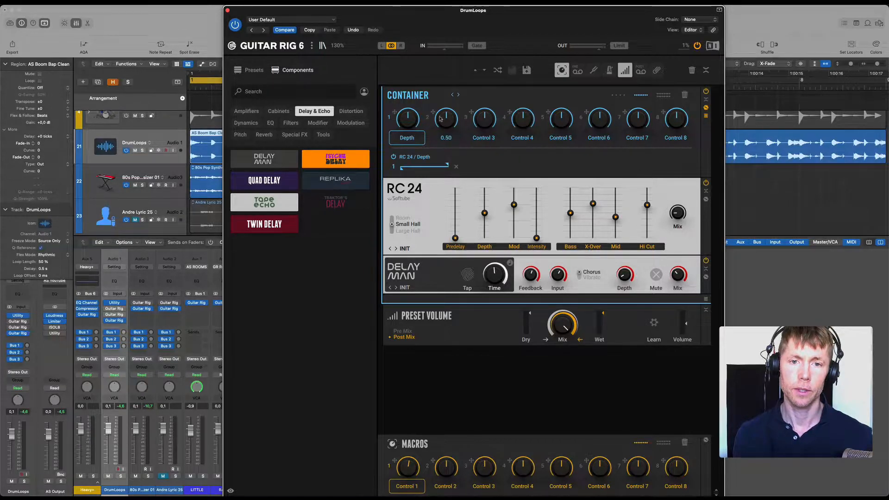
pyautogui.moveTo(432, 112); pyautogui.dragTo(678, 214)
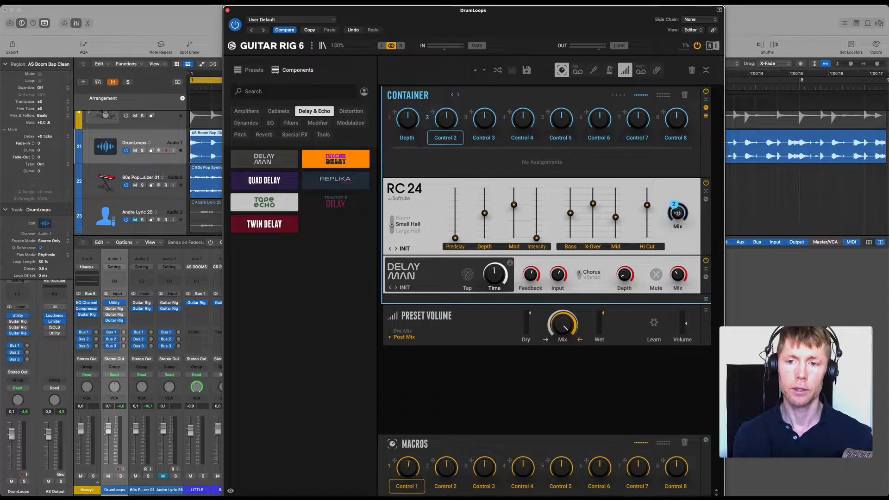
pyautogui.moveTo(510, 113); pyautogui.dragTo(679, 278)
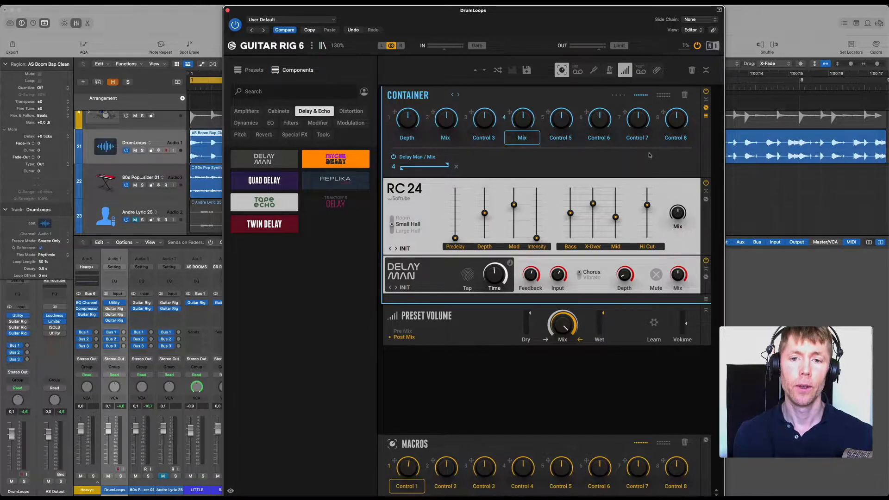
# Toggle the container's components view and browse its preset list without loading a preset
pyautogui.click(707, 116)
pyautogui.click(706, 116)
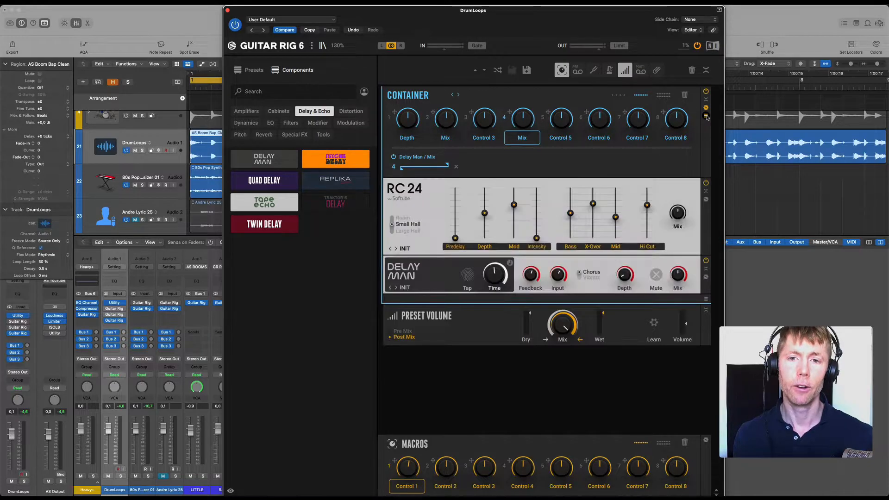
pyautogui.click(497, 96)
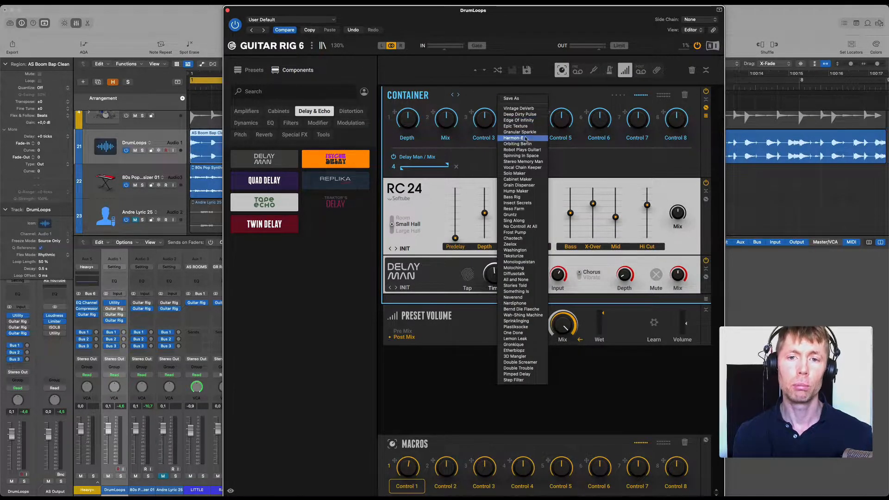
pyautogui.click(577, 159)
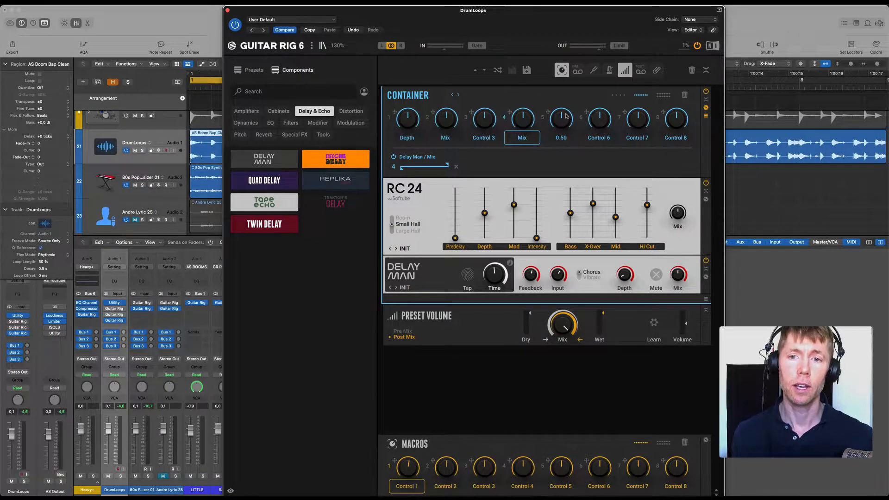
# Hide the first container's components and add a second Container below it
pyautogui.click(706, 115)
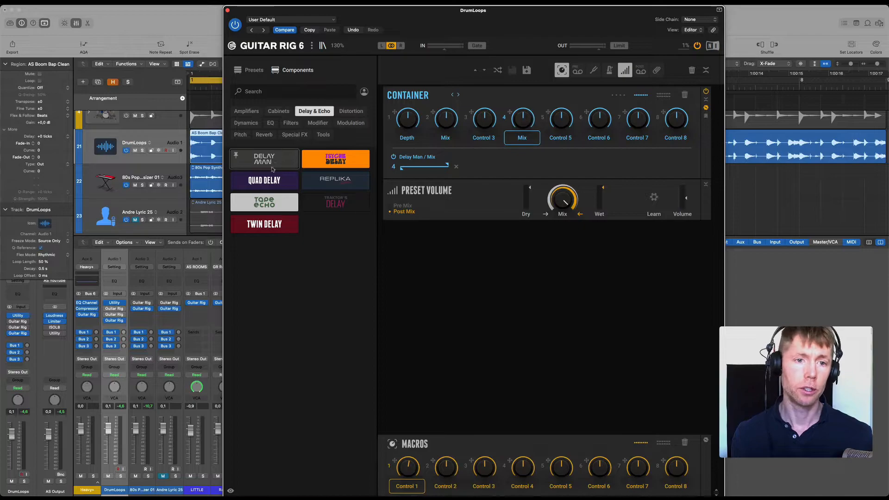
pyautogui.click(320, 137)
pyautogui.moveTo(259, 160); pyautogui.dragTo(494, 179)
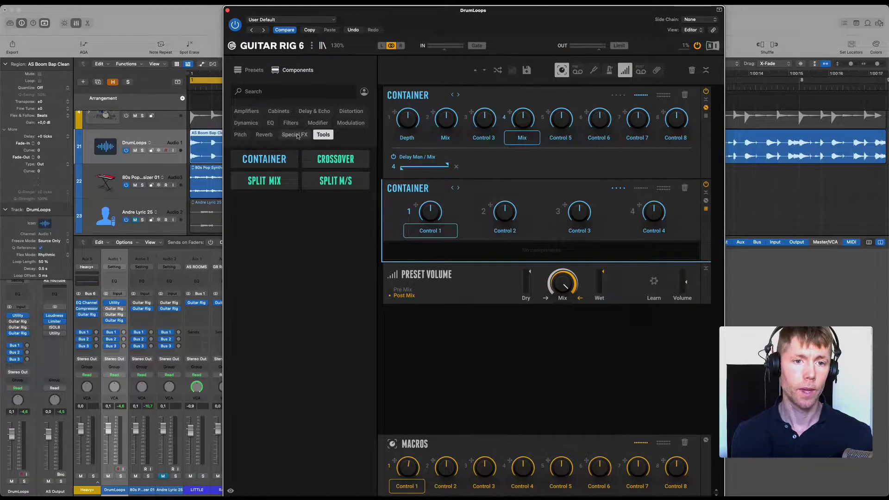
# Place an Auto Filter and an Electric Lady Flanger inside the second container
pyautogui.click(318, 123)
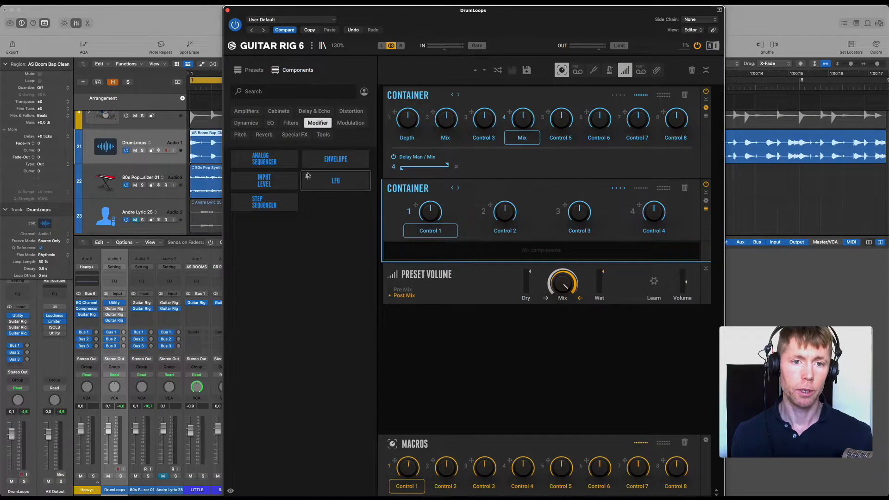
pyautogui.click(291, 122)
pyautogui.moveTo(264, 159); pyautogui.dragTo(412, 253)
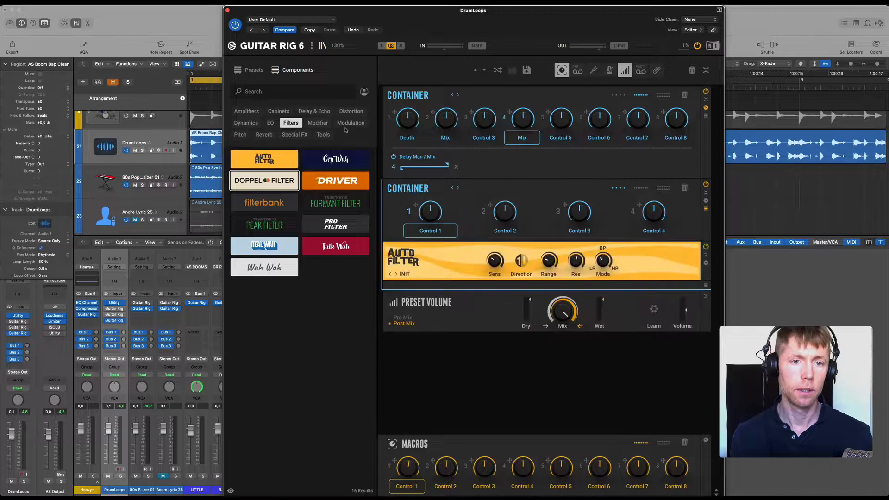
pyautogui.click(350, 122)
pyautogui.moveTo(335, 158); pyautogui.dragTo(457, 277)
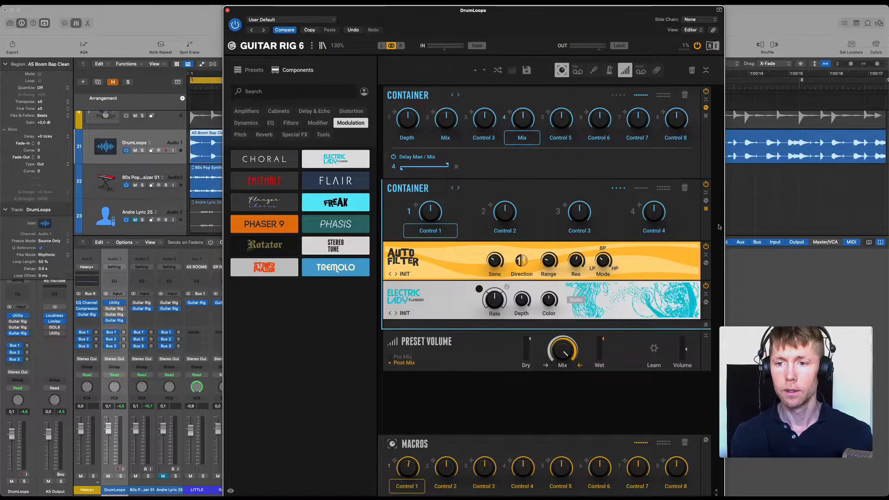
# Hide the second container's components and view its preset list without loading a preset
pyautogui.click(705, 209)
pyautogui.click(495, 188)
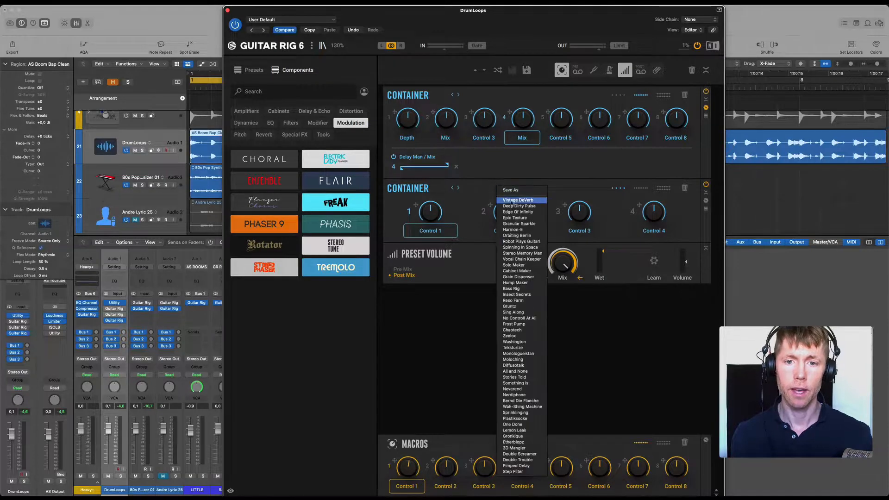
pyautogui.click(476, 203)
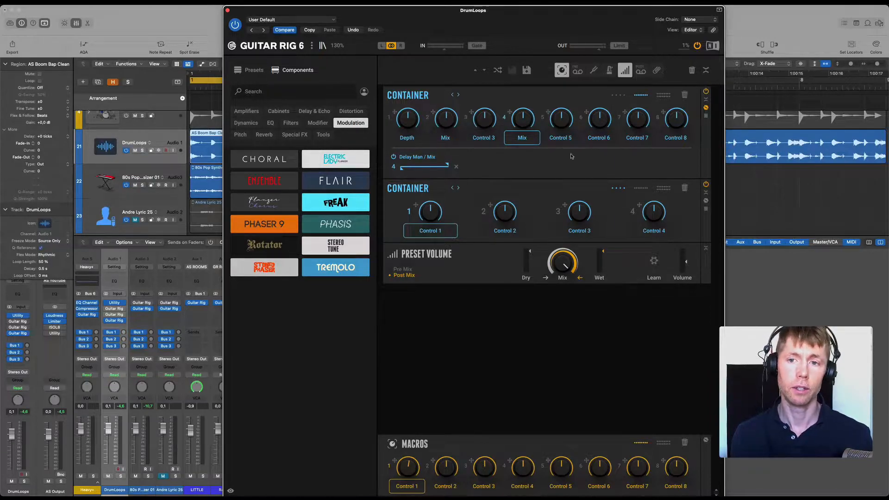
# Remove the existing containers from the rack and add a fresh empty Container
pyautogui.click(684, 95)
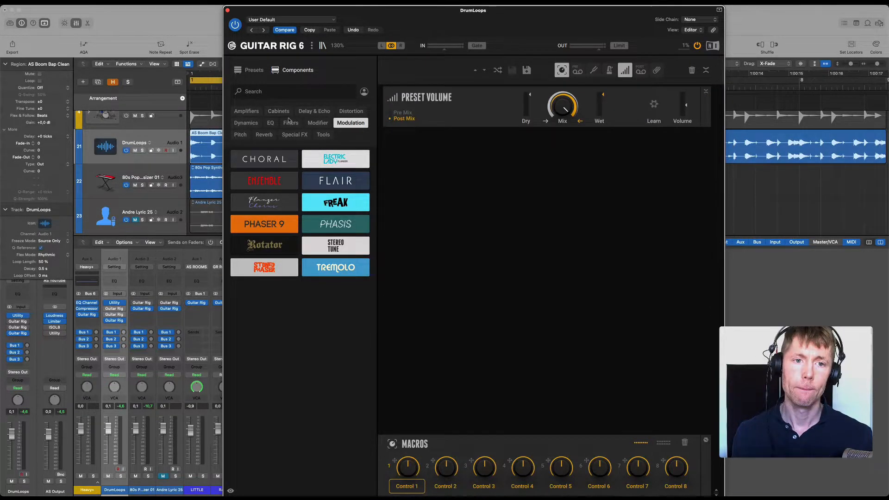
pyautogui.click(323, 134)
pyautogui.moveTo(273, 160); pyautogui.dragTo(432, 90)
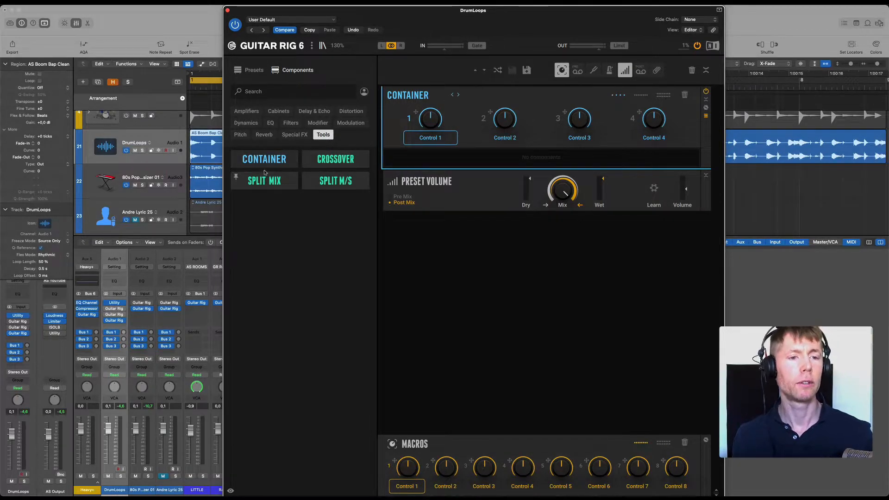
# Play the project, solo the DrumLoops, 80s Pop synth and vocal tracks one at a time, and toggle the vocal track's mute
pyautogui.press('space')
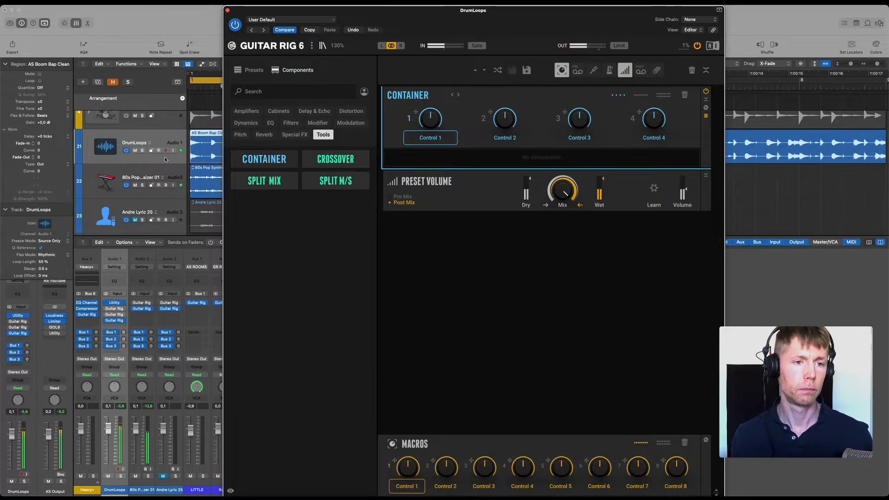
pyautogui.click(142, 150)
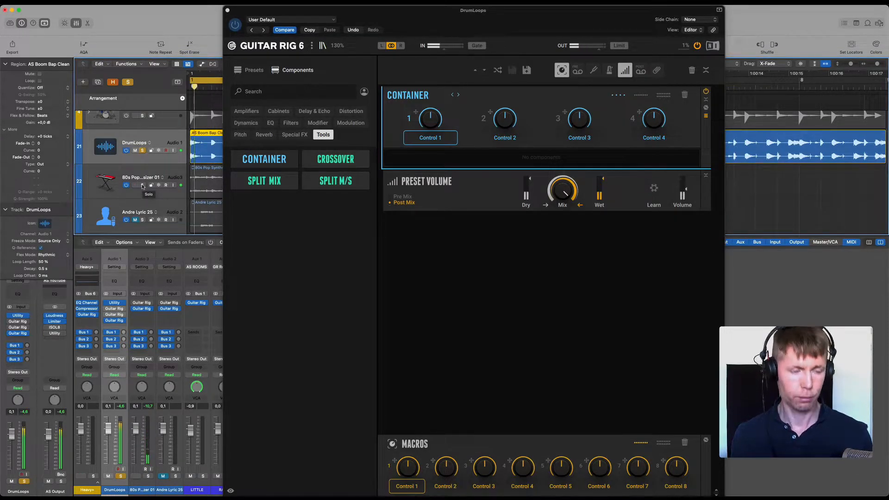
pyautogui.keyDown('alt'); pyautogui.click(143, 185); pyautogui.keyUp('alt')
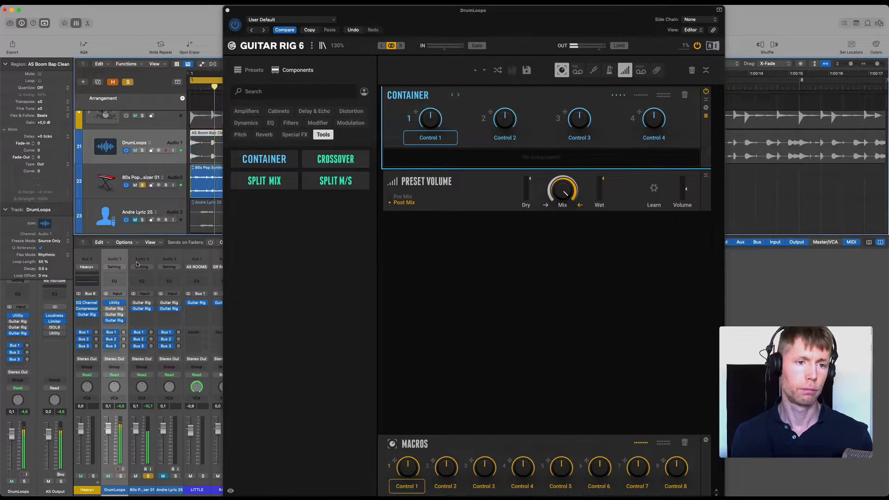
pyautogui.keyDown('alt'); pyautogui.click(142, 220); pyautogui.keyUp('alt')
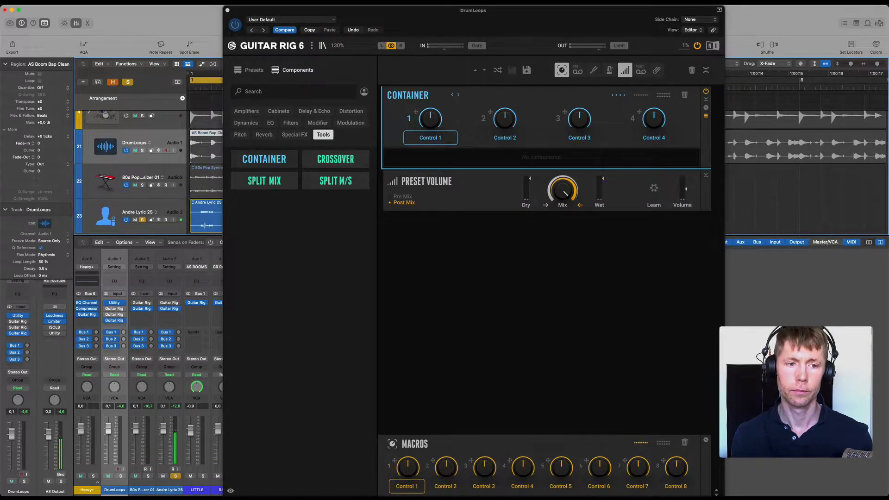
pyautogui.click(135, 220)
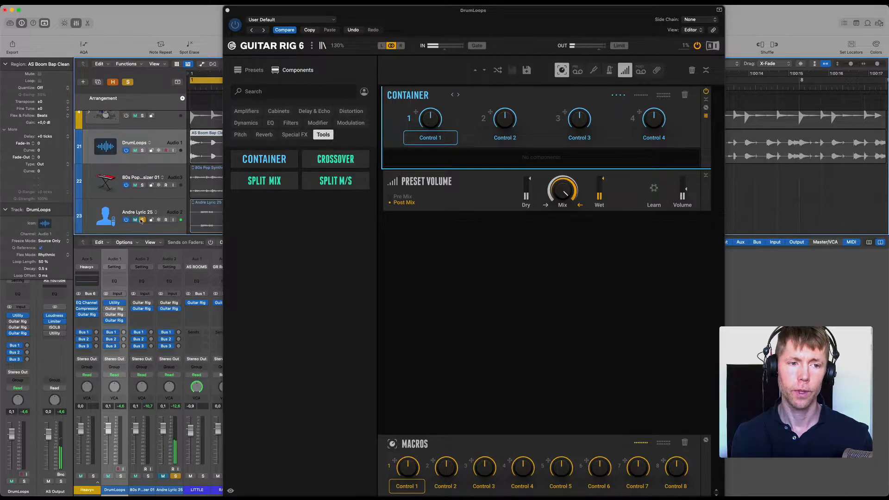
# Take the vocal track out of solo, solo the DrumLoops track and start playback
pyautogui.click(142, 220)
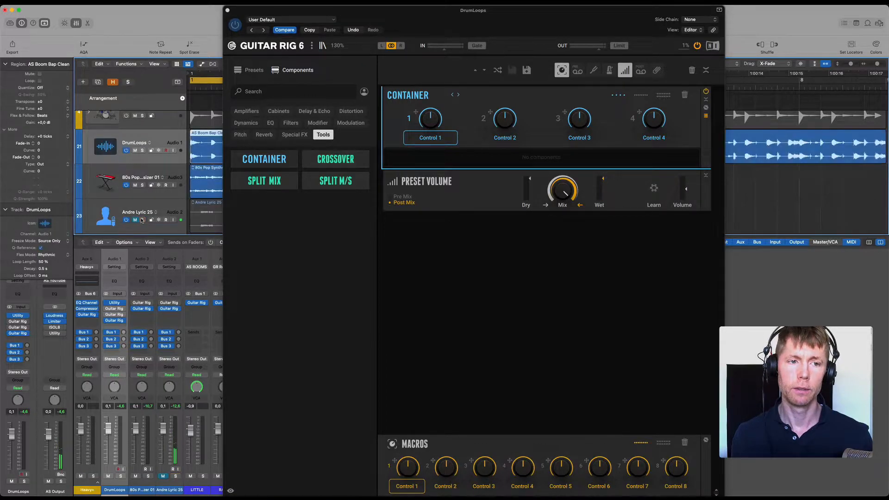
pyautogui.click(142, 150)
pyautogui.press('space')
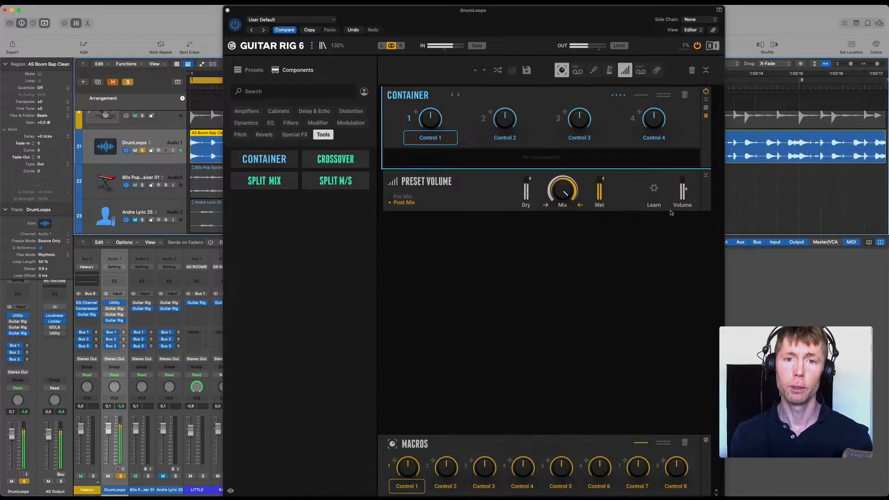
# Audition the container presets Stories Told and Wah-Shing Machine on the playing drum loop
pyautogui.click(510, 96)
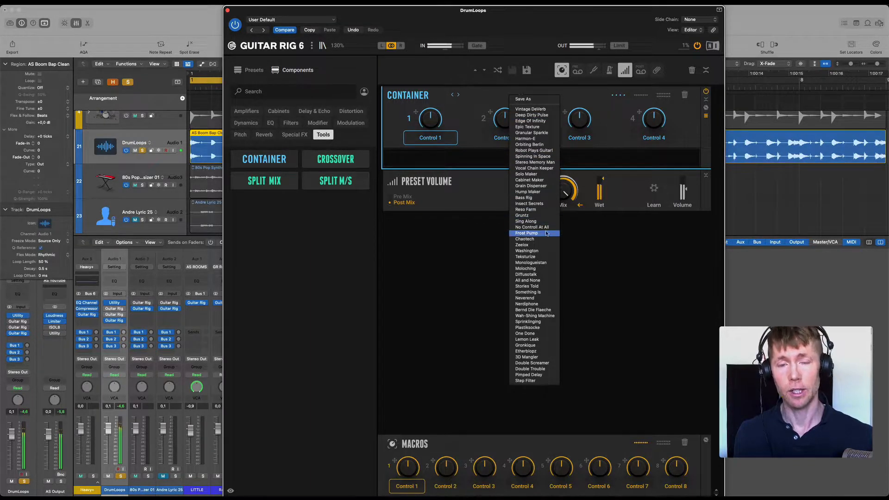
pyautogui.click(545, 286)
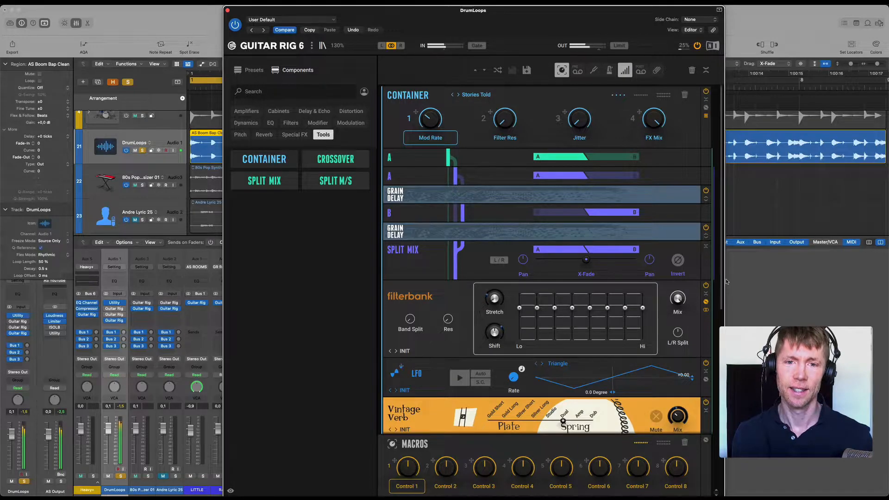
pyautogui.click(512, 96)
pyautogui.click(550, 316)
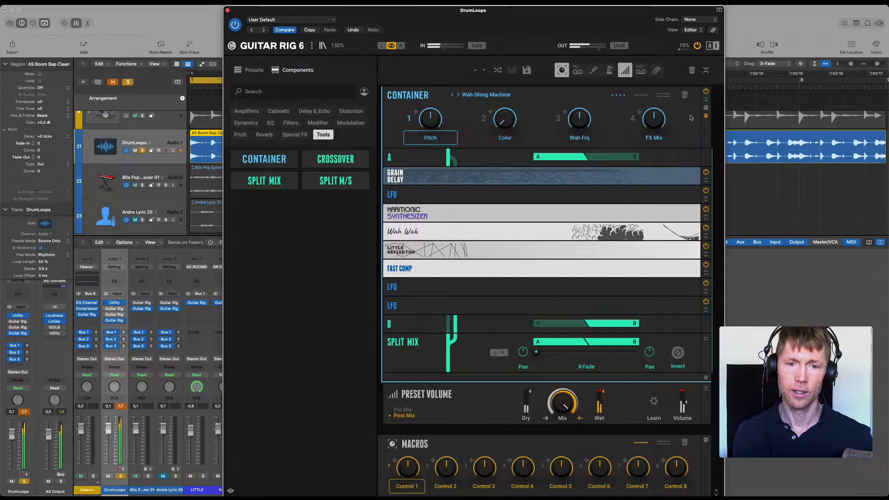
# Audition the container presets Diffusotalk and Step Filter on the drum loop, ending with playback stopped
pyautogui.click(496, 95)
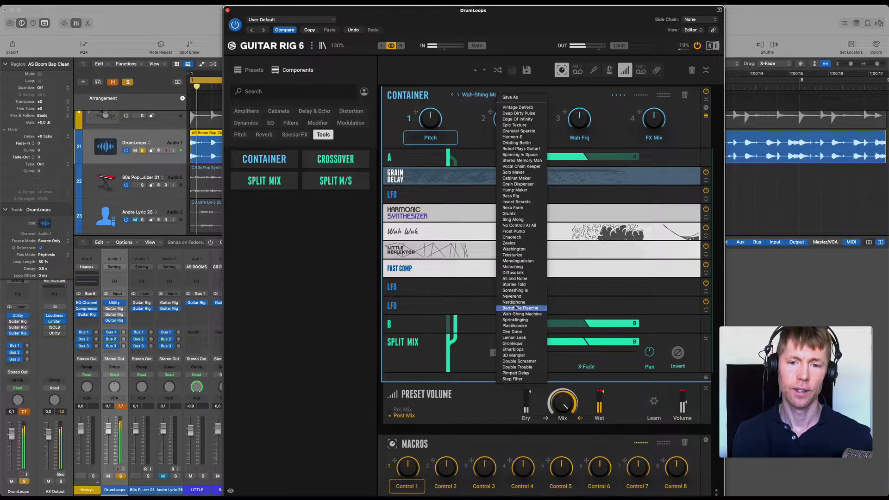
pyautogui.click(524, 275)
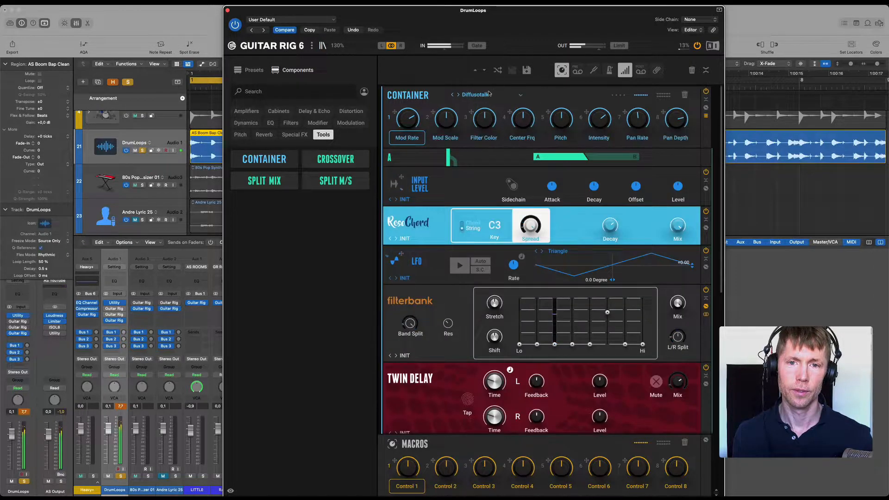
pyautogui.click(487, 94)
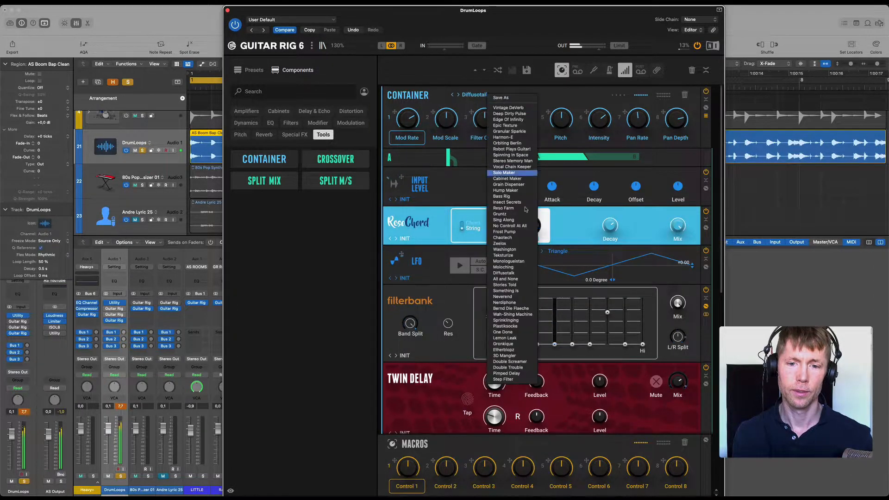
pyautogui.click(527, 380)
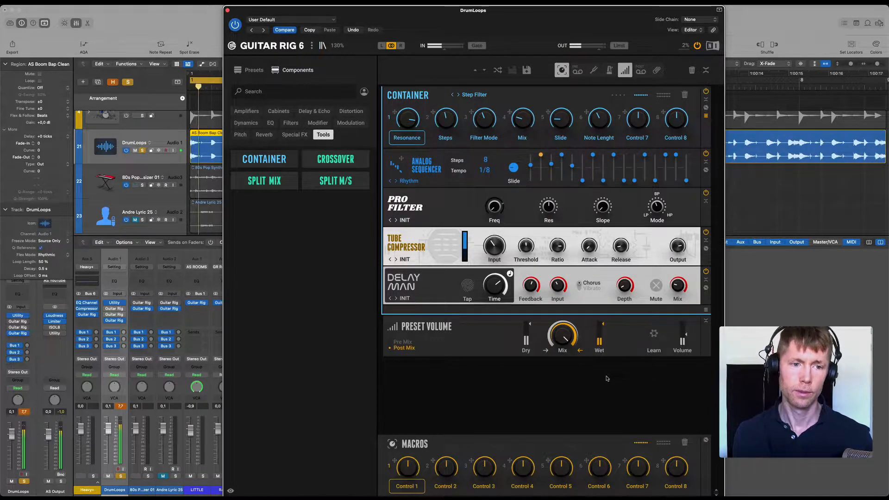
pyautogui.press('space')
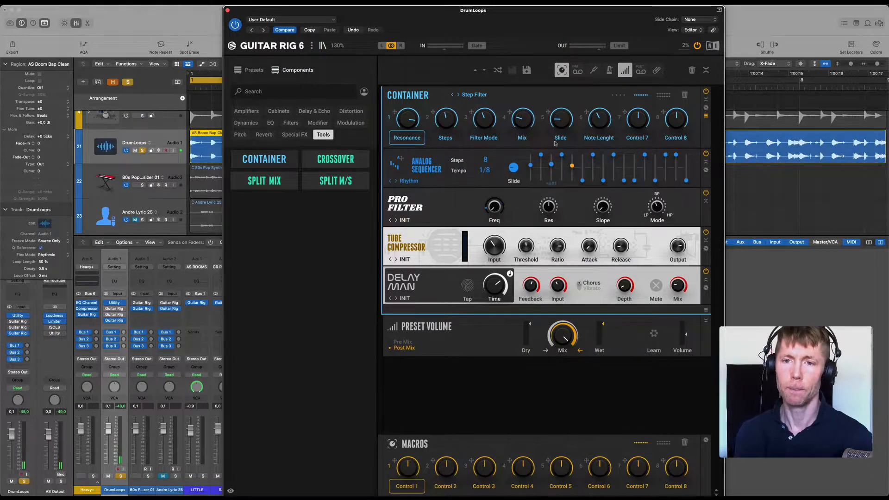
# Clear all components from the rack and add a Driver filter while the drum loop plays
pyautogui.click(691, 70)
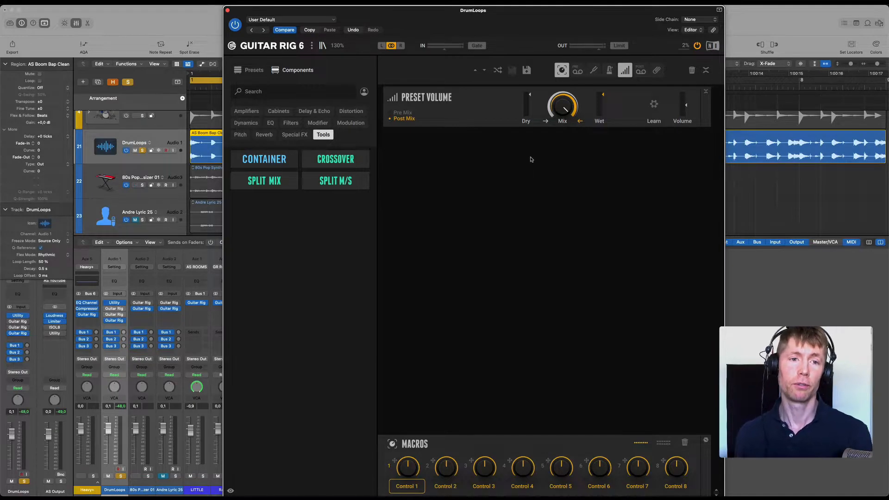
pyautogui.press('space')
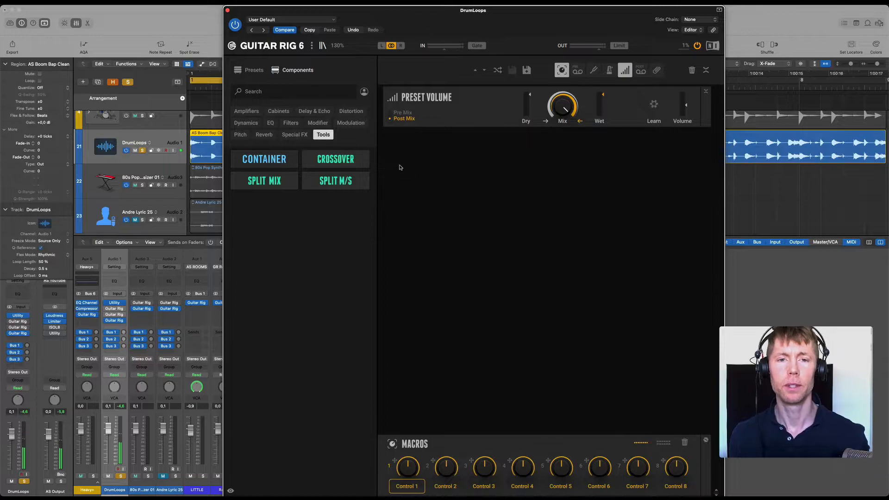
pyautogui.click(291, 123)
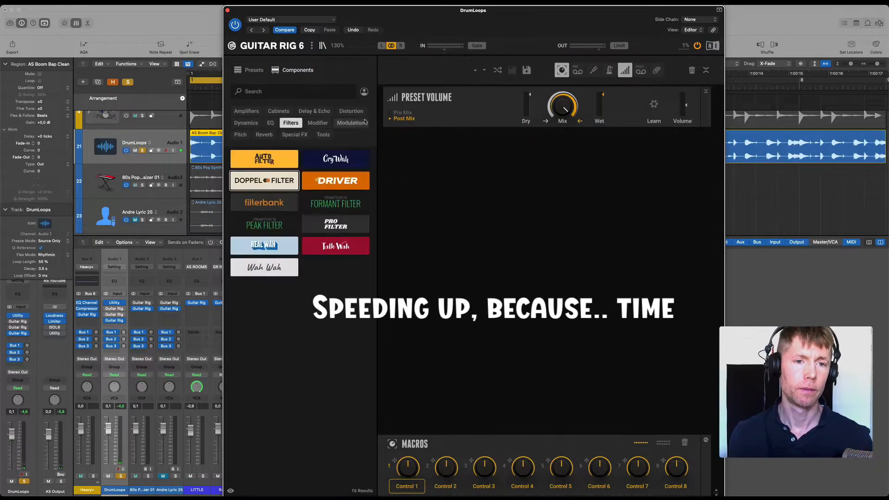
pyautogui.moveTo(335, 180); pyautogui.dragTo(485, 193)
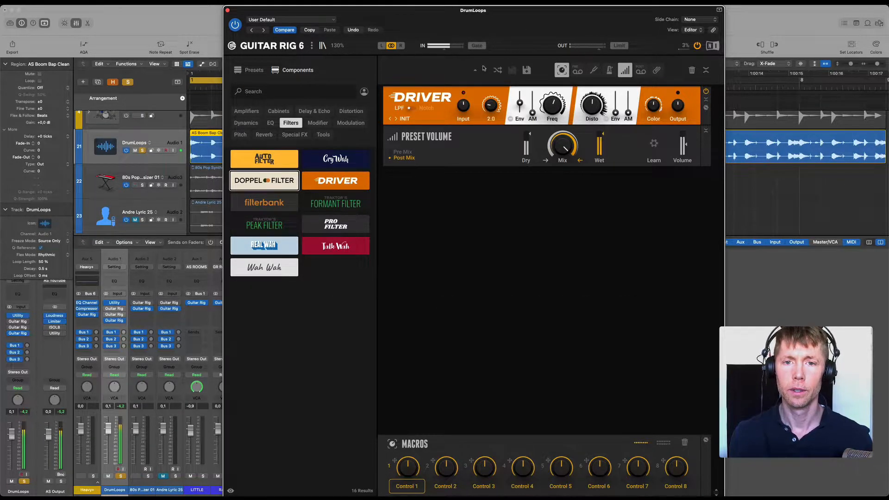
# Expand the Driver's extra settings and raise the envelope amount of its Disto control
pyautogui.click(705, 108)
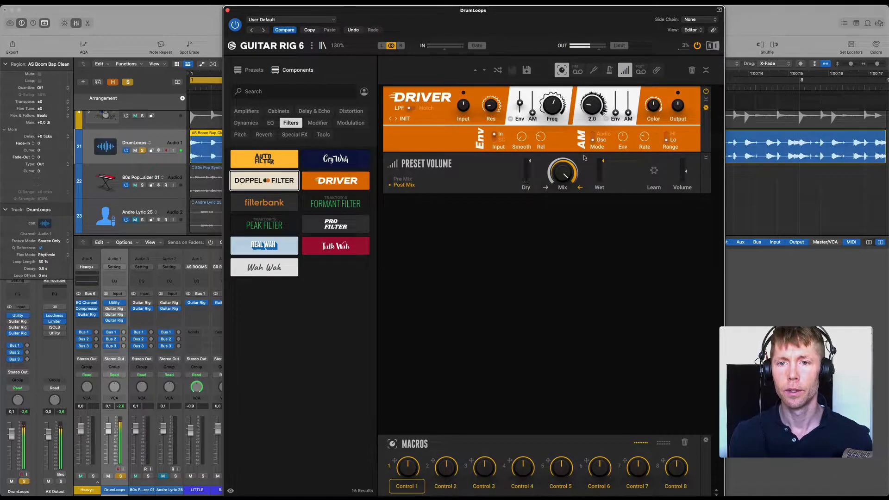
pyautogui.moveTo(618, 113); pyautogui.dragTo(615, 99)
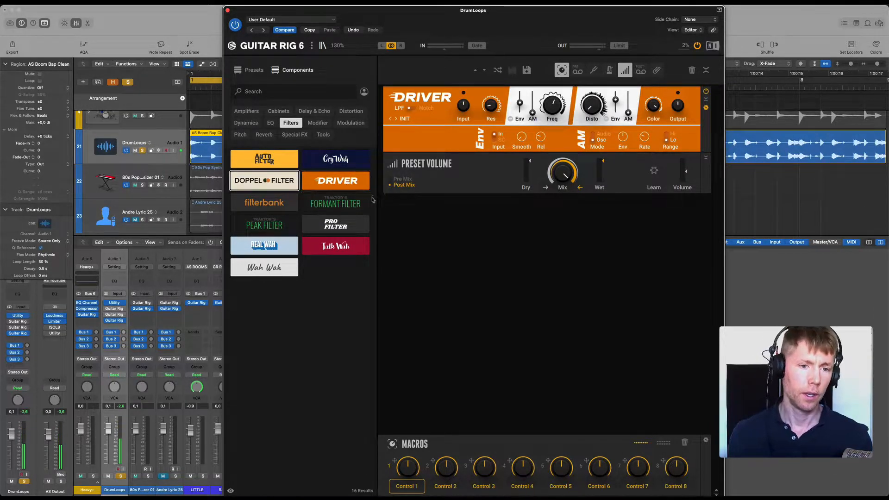
# Add an Input Level modifier below the Driver and assign it to the Driver's Res control
pyautogui.click(314, 121)
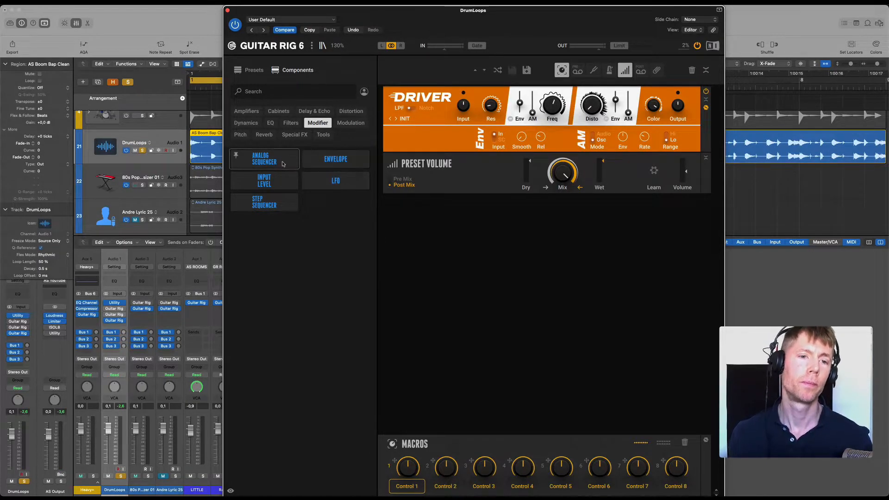
pyautogui.moveTo(280, 184); pyautogui.dragTo(430, 159)
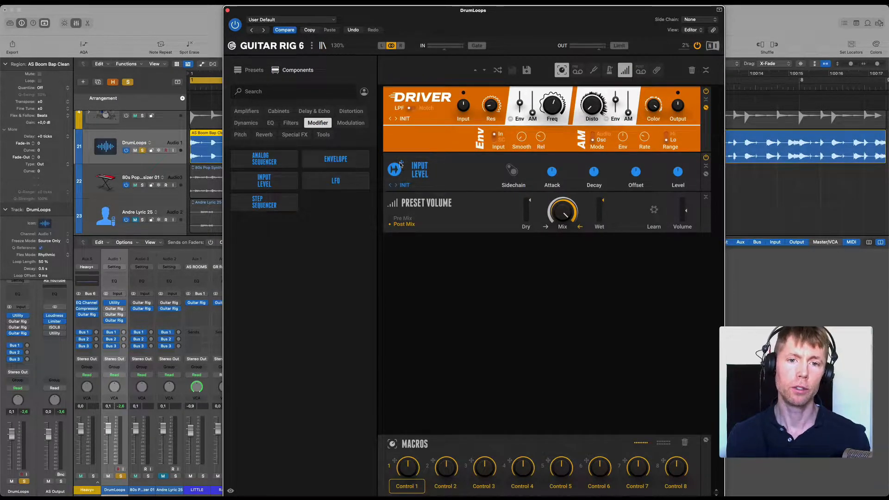
pyautogui.moveTo(394, 168); pyautogui.dragTo(494, 110)
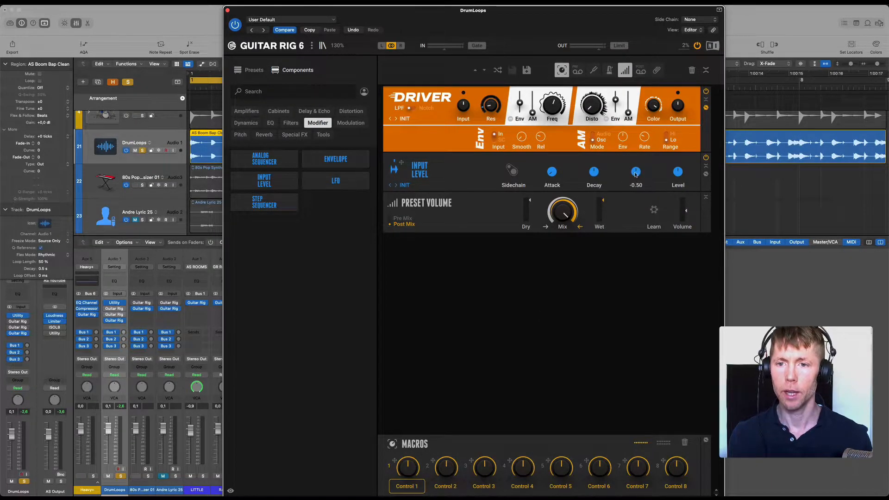
# Adjust the Input Level modifier's Offset and Attack, and set its Decay to 22 ms
pyautogui.moveTo(635, 173); pyautogui.dragTo(636, 207)
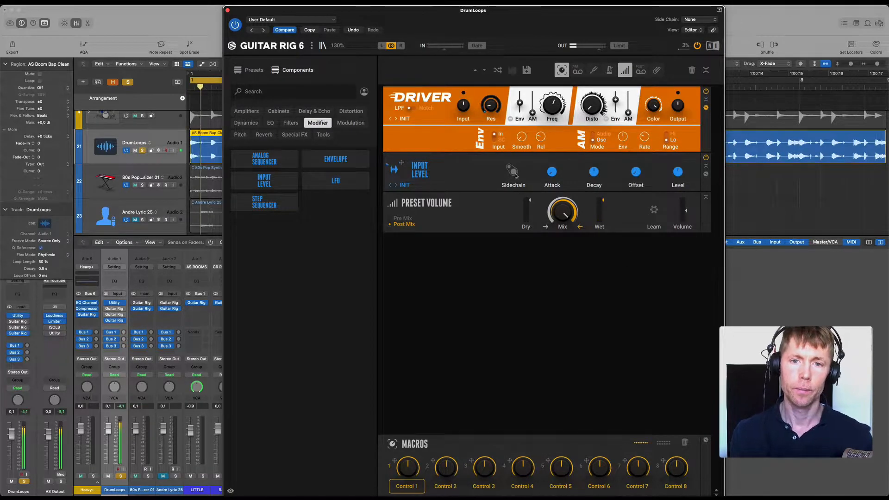
pyautogui.moveTo(636, 172); pyautogui.dragTo(636, 158)
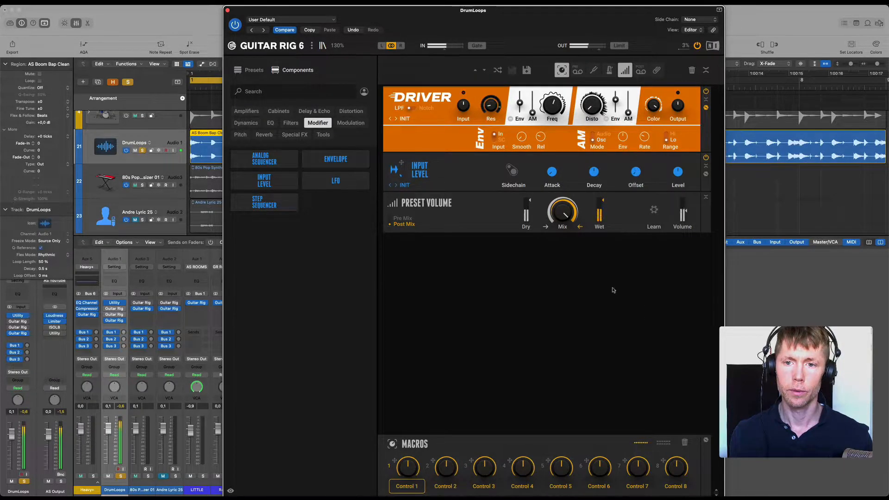
pyautogui.moveTo(596, 182); pyautogui.dragTo(597, 204)
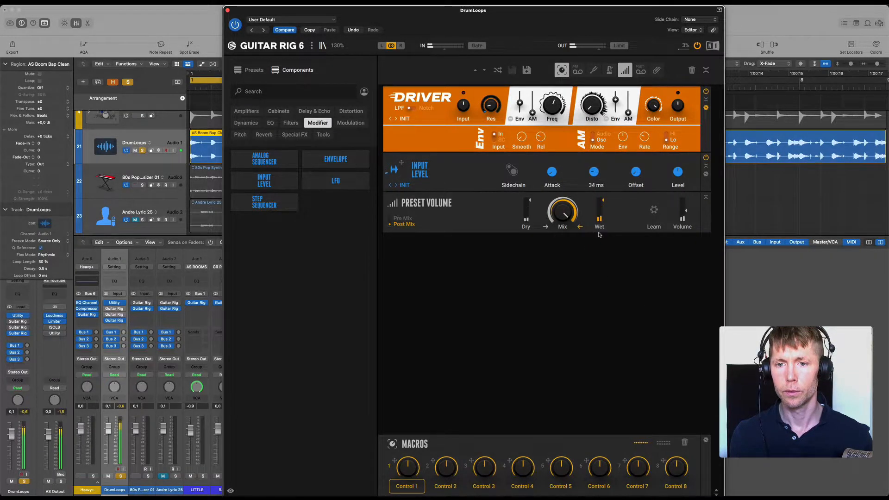
pyautogui.moveTo(594, 171); pyautogui.dragTo(592, 80)
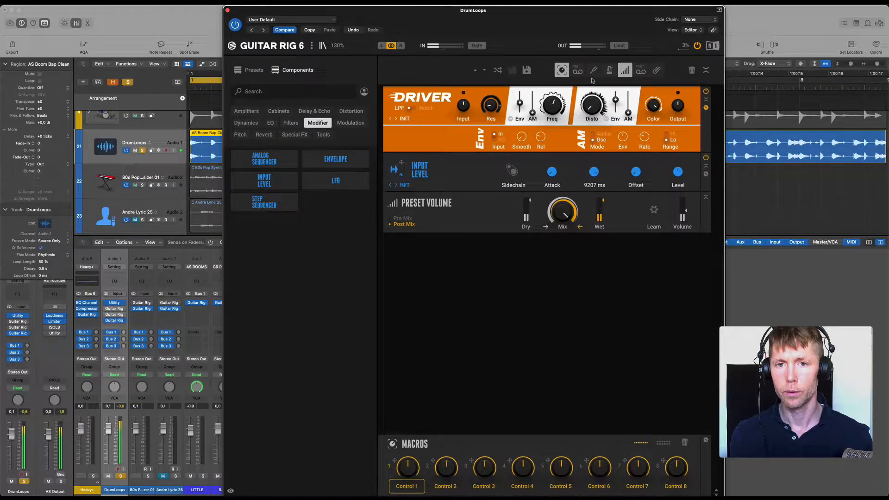
pyautogui.moveTo(593, 172); pyautogui.dragTo(605, 252)
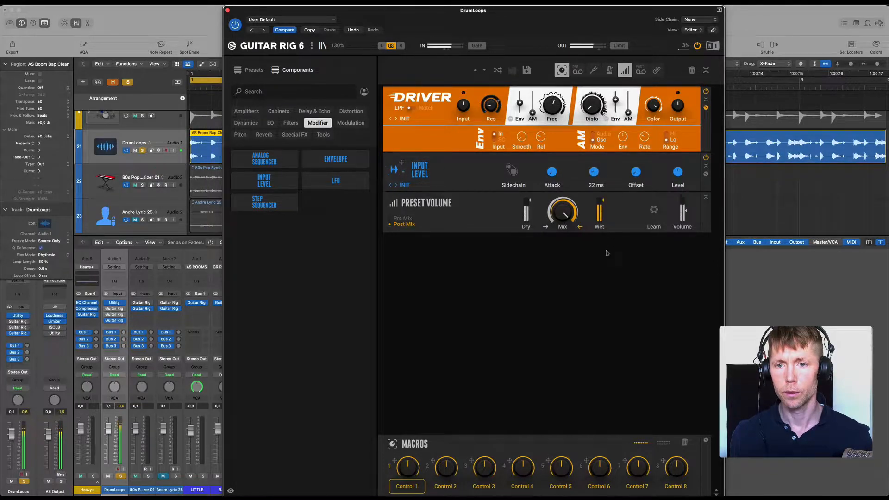
pyautogui.moveTo(552, 171); pyautogui.dragTo(533, 123)
# Show the Input Level modifier's assignments, and during playback adjust its Driver resonance amount and set Offset to -0.50
pyautogui.click(706, 174)
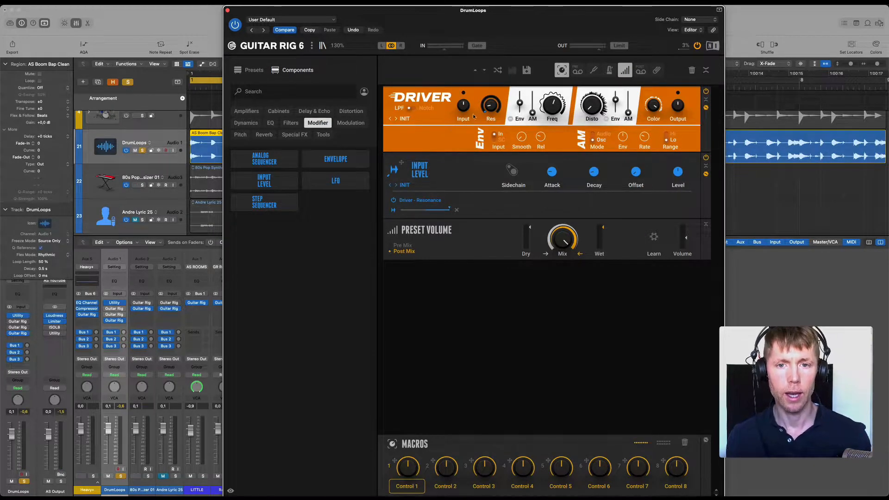
pyautogui.moveTo(493, 100)
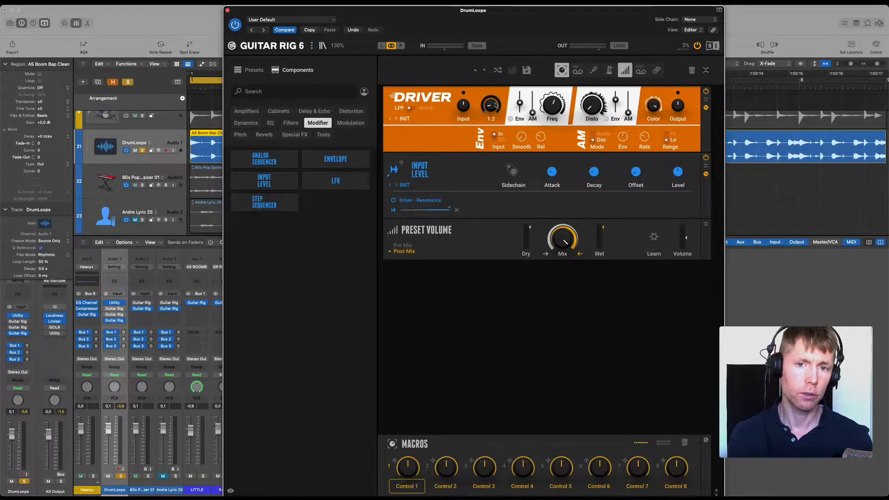
pyautogui.moveTo(443, 211)
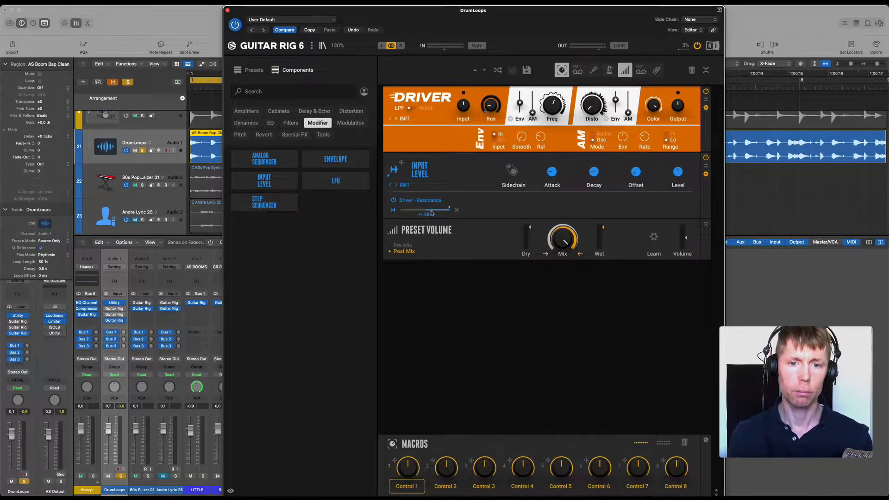
pyautogui.press('space')
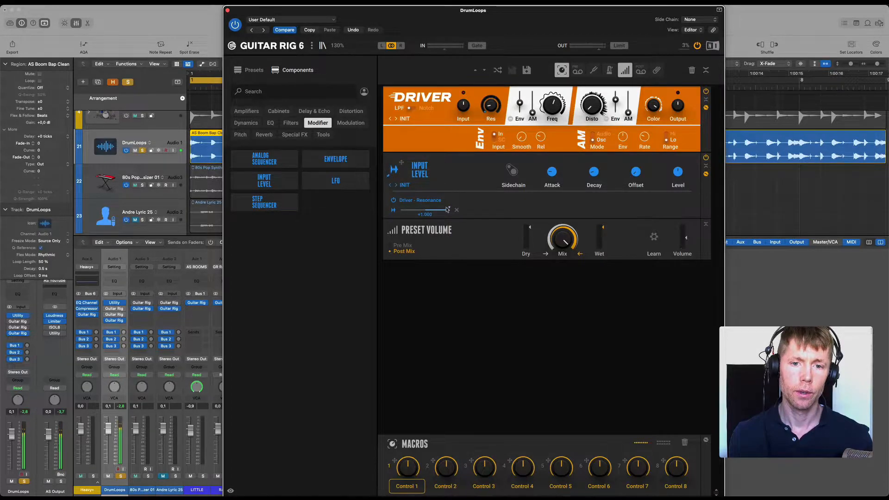
pyautogui.moveTo(375, 216); pyautogui.dragTo(166, 208)
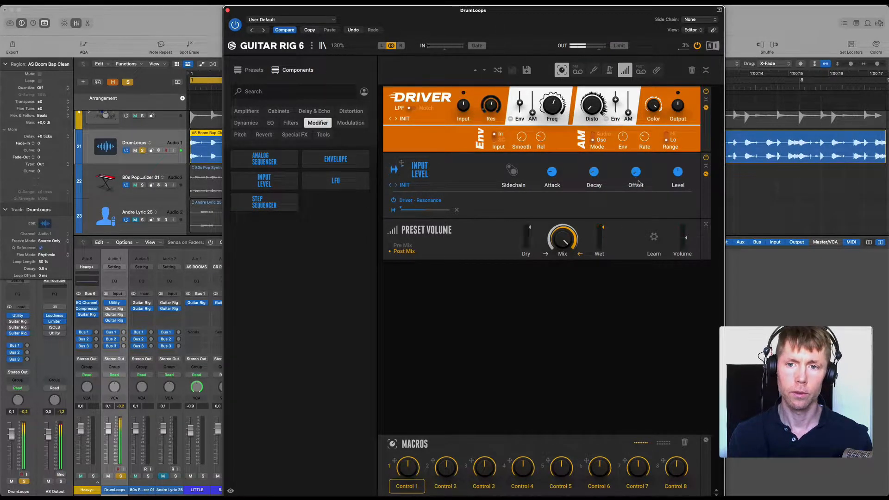
pyautogui.moveTo(639, 176)
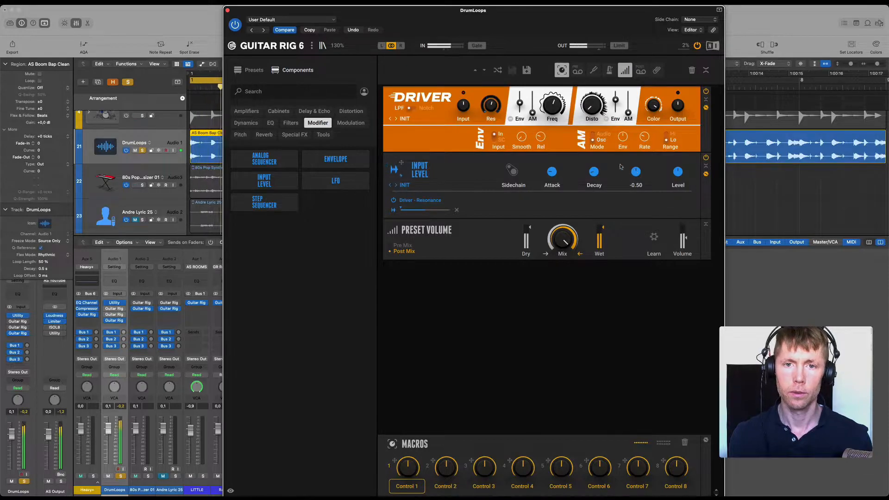
pyautogui.moveTo(401, 209)
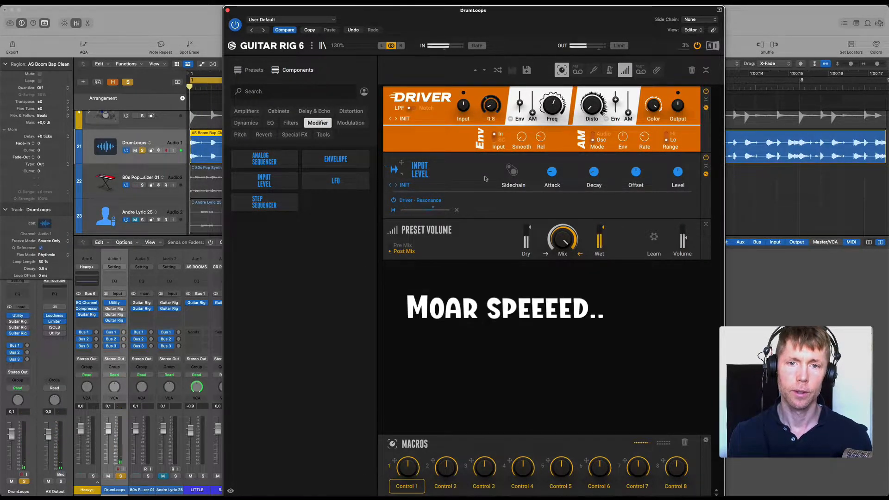
# Add an LFO with a Fast Comp above it, and assign the LFO to the compressor's Attack
pyautogui.doubleClick(335, 180)
pyautogui.click(246, 123)
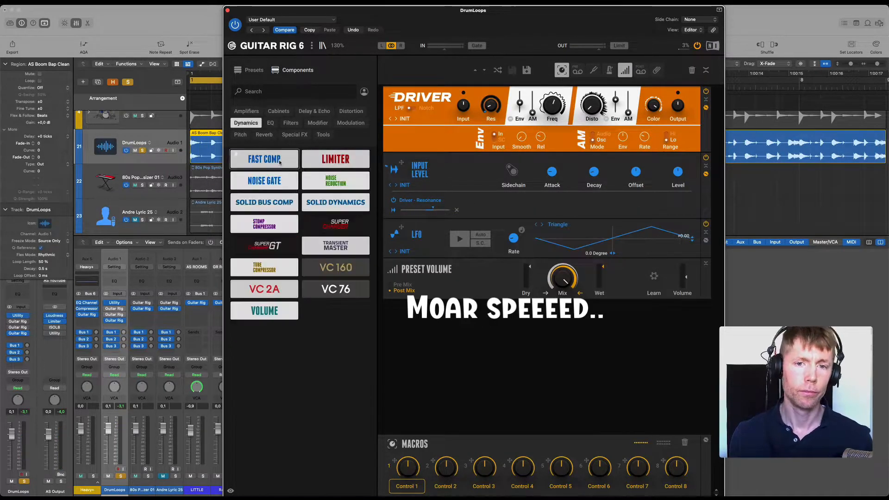
pyautogui.moveTo(279, 162); pyautogui.dragTo(401, 221)
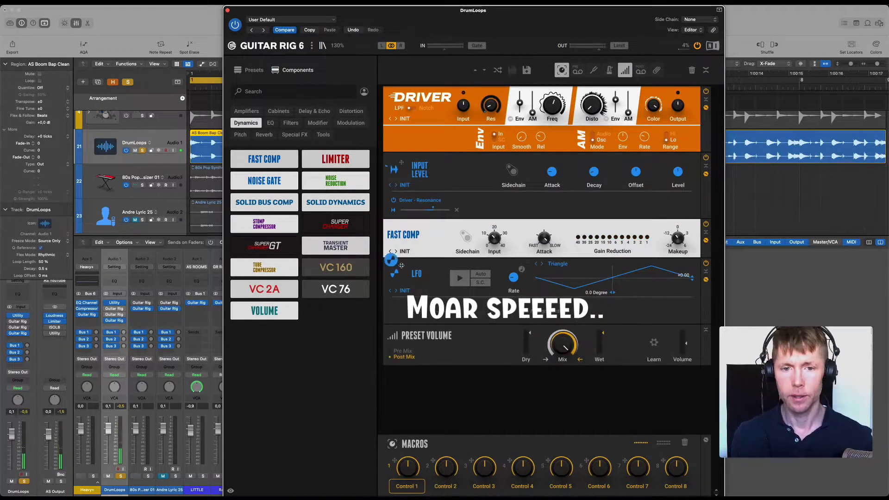
pyautogui.moveTo(401, 267); pyautogui.dragTo(544, 238)
pyautogui.click(542, 263)
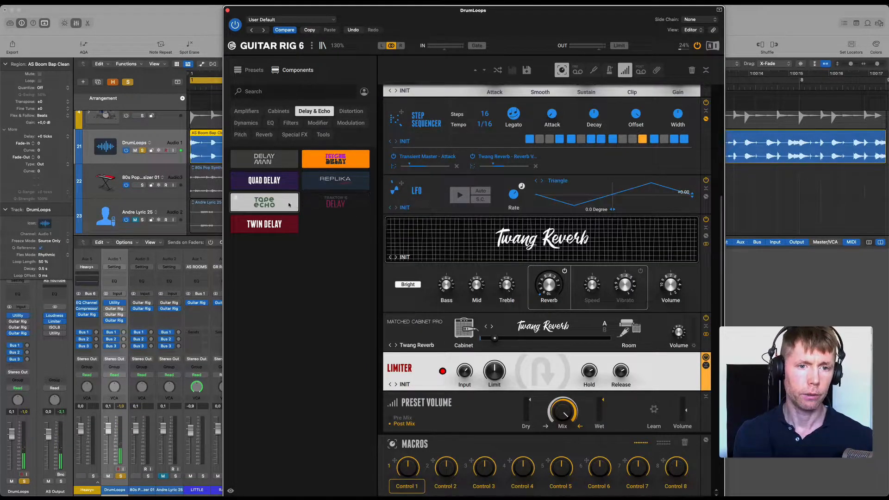
# Insert a Traktor's Delay between the Matched Cabinet Pro and the Limiter, and play the drum loop
pyautogui.moveTo(331, 202); pyautogui.dragTo(468, 338)
pyautogui.press('space')
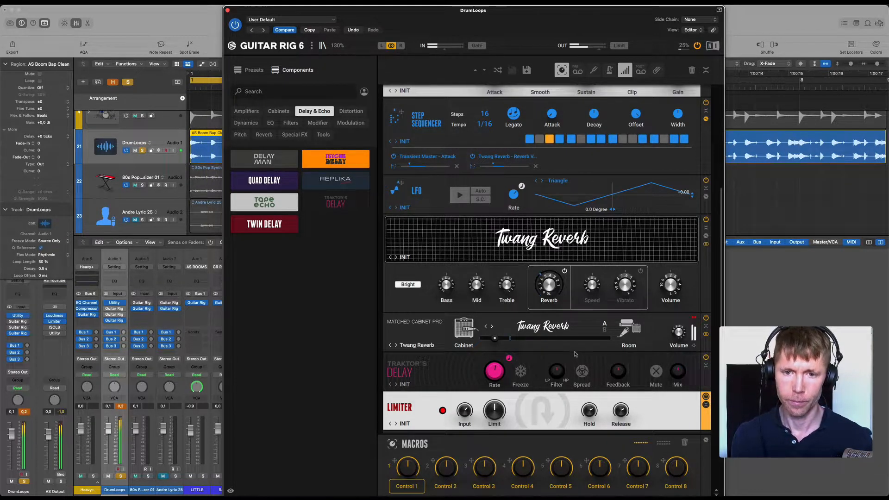
# Add an Envelope modifier between the Traktor's Delay and the Limiter, and assign it to the delay's Mix
pyautogui.click(316, 125)
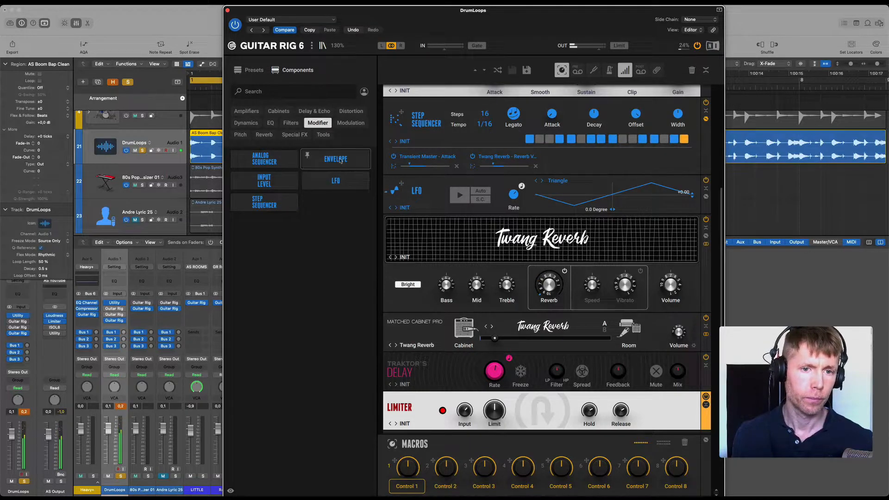
pyautogui.moveTo(335, 159); pyautogui.dragTo(450, 394)
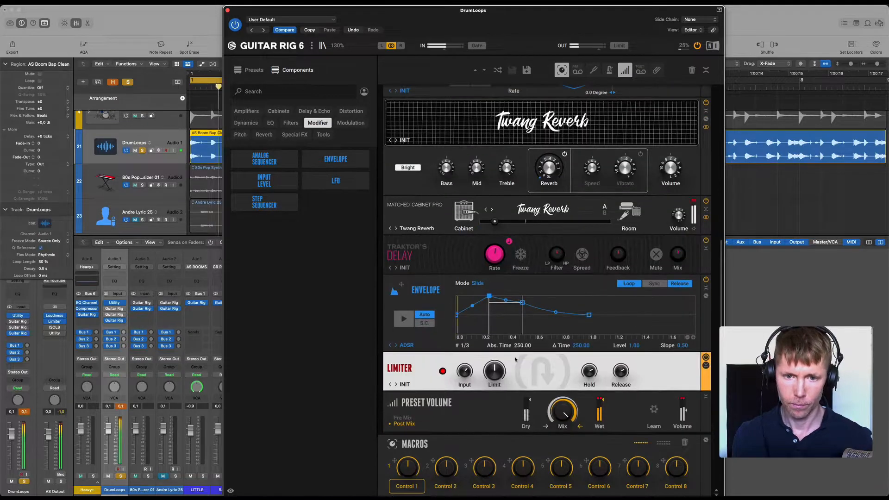
pyautogui.moveTo(655, 286); pyautogui.dragTo(677, 255)
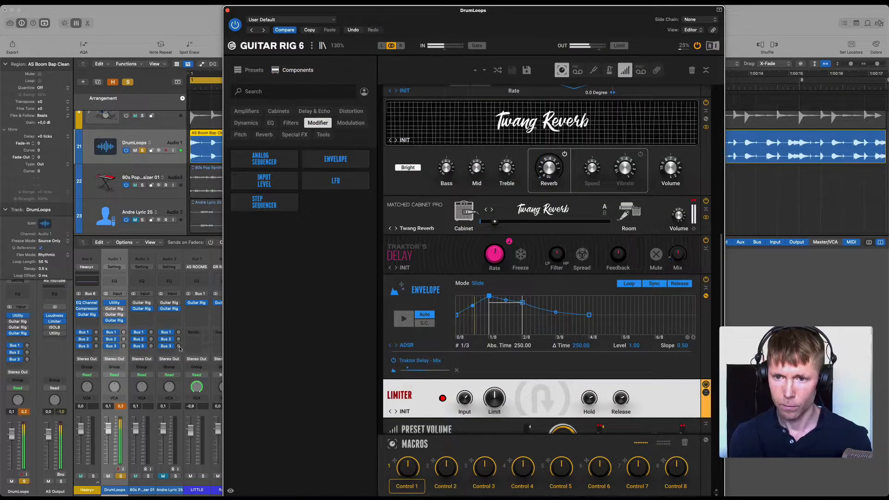
# Try a Dirt distortion above the Limiter during playback, and replace it with a Bite
pyautogui.click(350, 111)
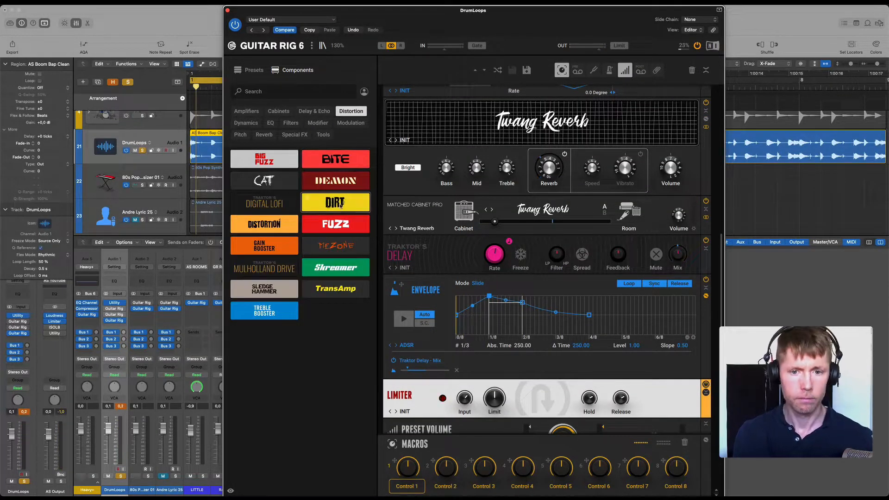
pyautogui.moveTo(336, 202); pyautogui.dragTo(713, 378)
pyautogui.press('space')
pyautogui.moveTo(537, 311); pyautogui.dragTo(374, 221)
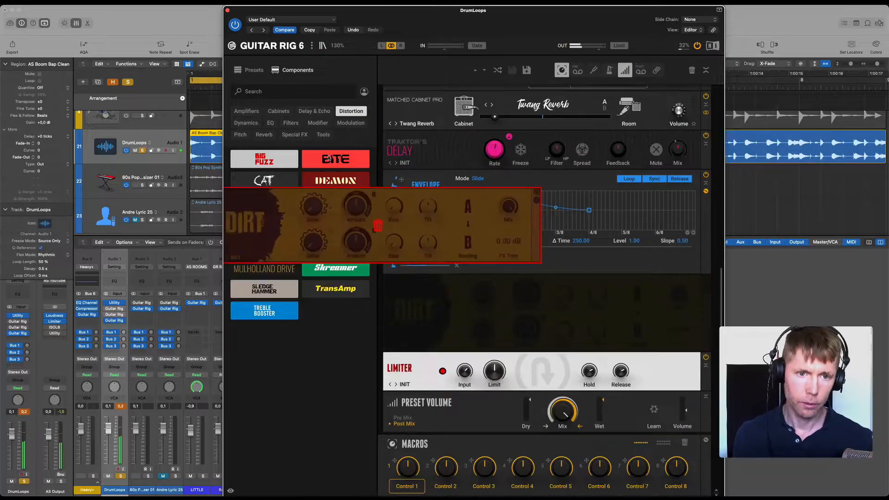
pyautogui.moveTo(336, 159); pyautogui.dragTo(525, 340)
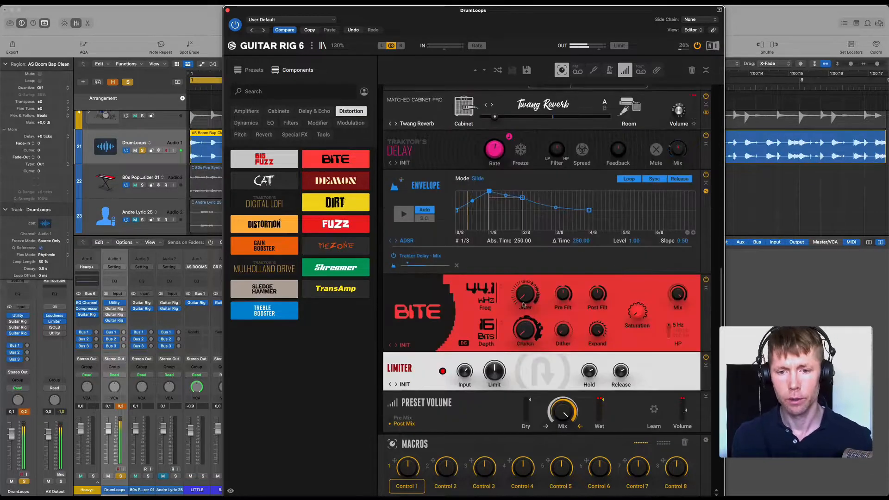
# Add an Analog Sequencer between the Bite and the Limiter, and show its assignments
pyautogui.click(317, 123)
pyautogui.moveTo(264, 159); pyautogui.dragTo(509, 375)
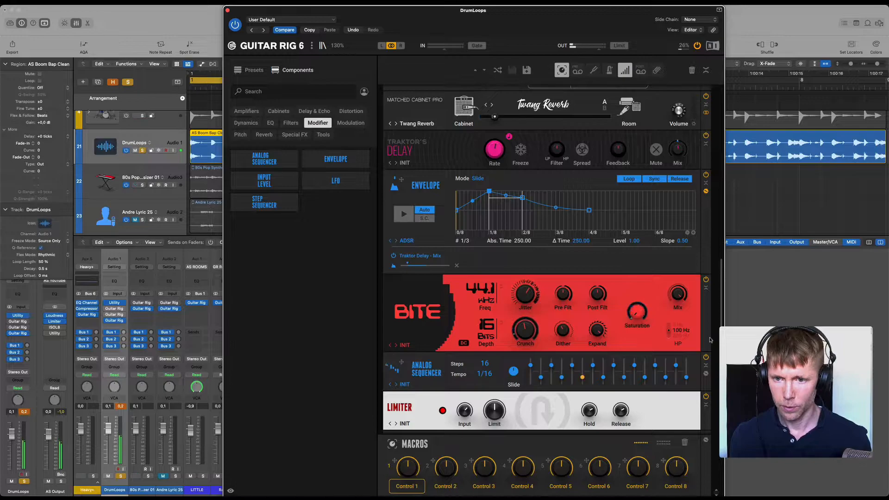
pyautogui.click(705, 373)
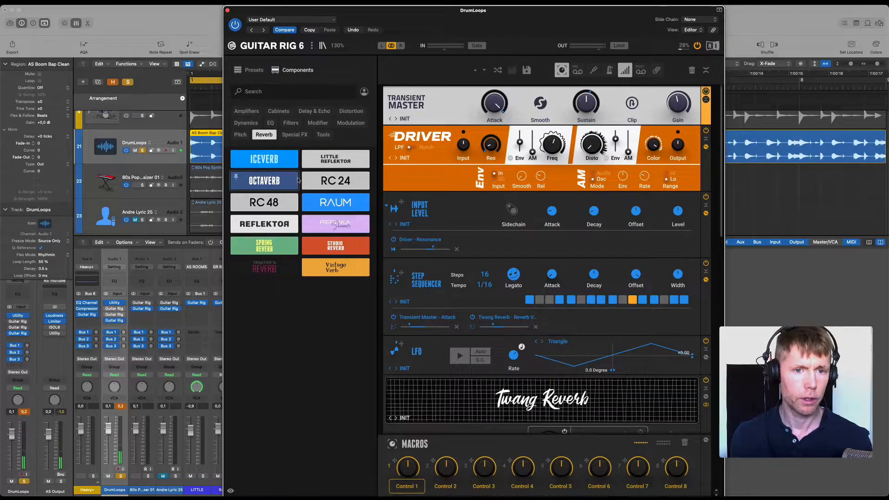
# Insert an RC 48 reverb below the Driver and load its Big Booty preset
pyautogui.moveTo(274, 207); pyautogui.dragTo(460, 203)
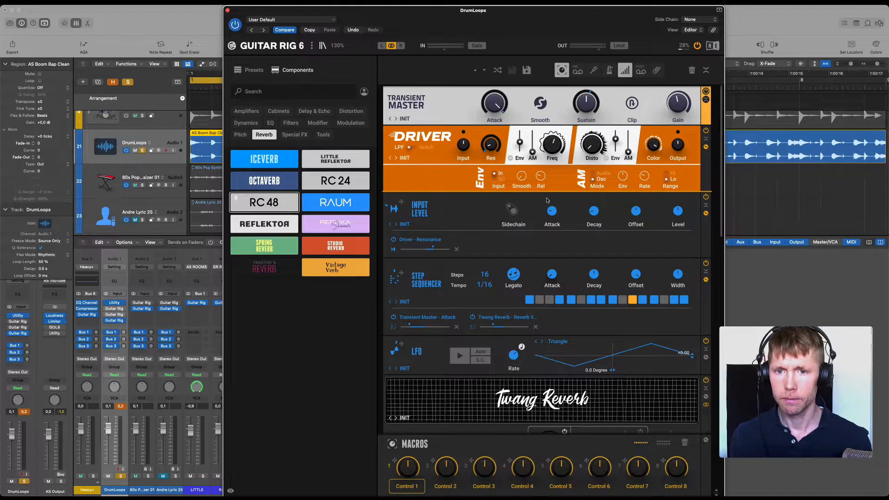
pyautogui.click(405, 262)
pyautogui.moveTo(439, 311)
pyautogui.click(492, 317)
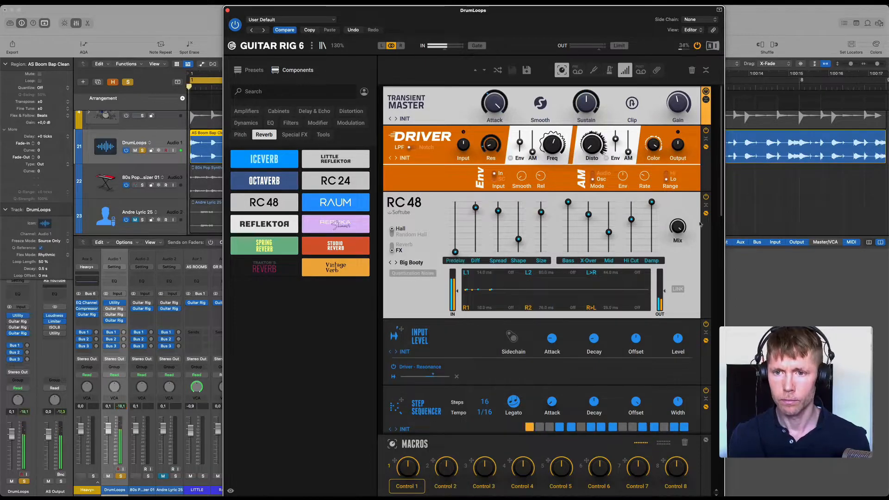
# Move the Bite up the rack to between the Driver and the RC 48
pyautogui.scroll(-10, 717, 311)
pyautogui.scroll(3, 708, 261)
pyautogui.moveTo(642, 356); pyautogui.dragTo(658, 197)
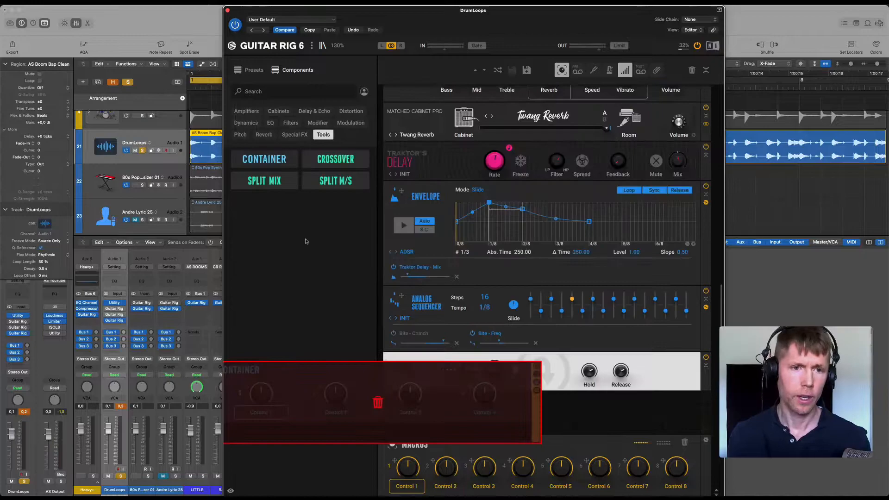
# Insert a Traktor's Beat Slicer between the Analog Sequencer and the Limiter, and play the drum loop
pyautogui.click(293, 134)
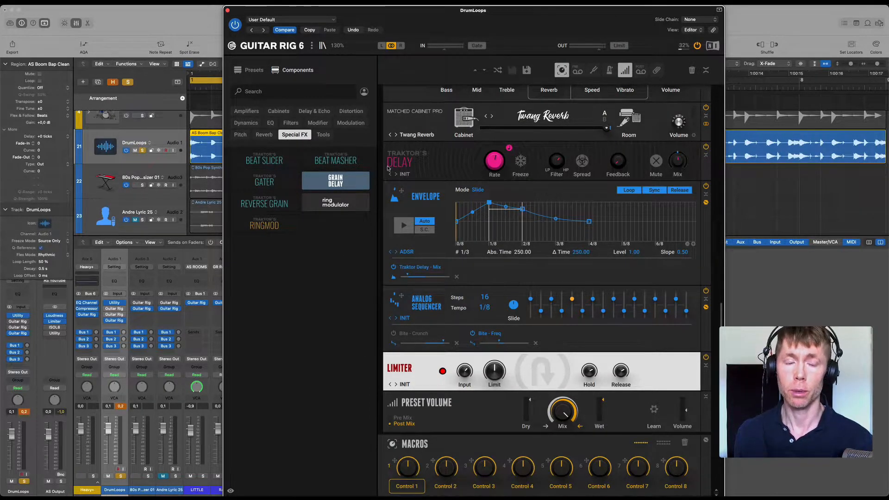
pyautogui.moveTo(264, 162); pyautogui.dragTo(543, 355)
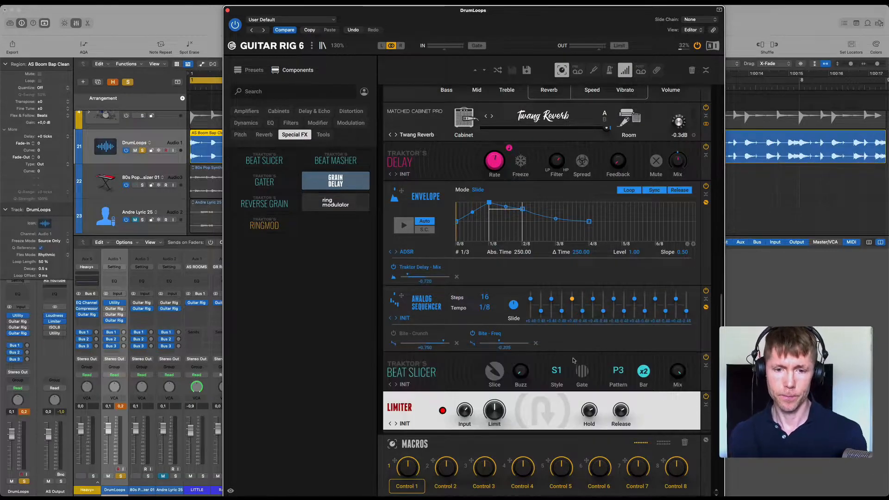
pyautogui.press('space')
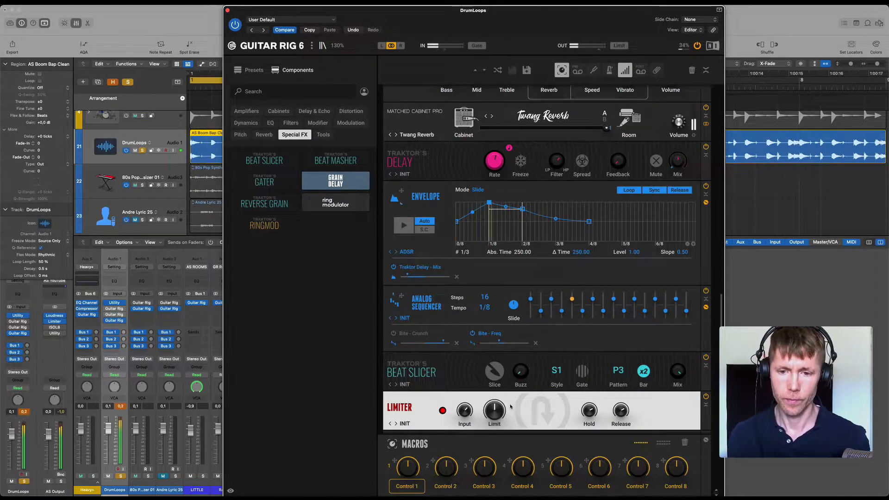
# Audition the Beat Slicer by toggling Slice on and off during playback and adjusting its Pattern
pyautogui.click(495, 373)
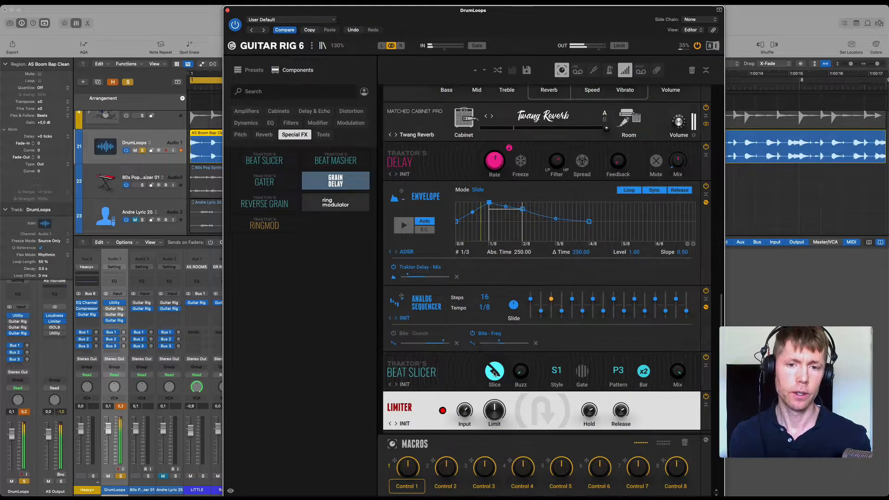
pyautogui.click(494, 373)
pyautogui.click(494, 374)
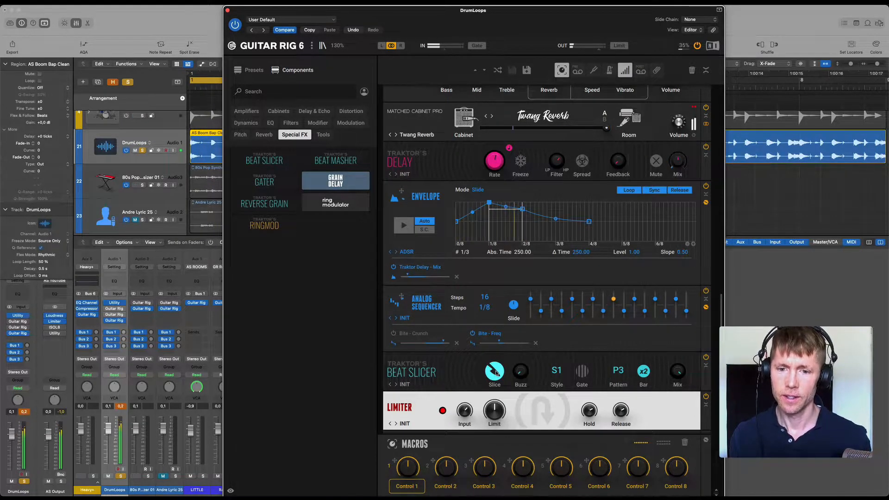
pyautogui.click(492, 377)
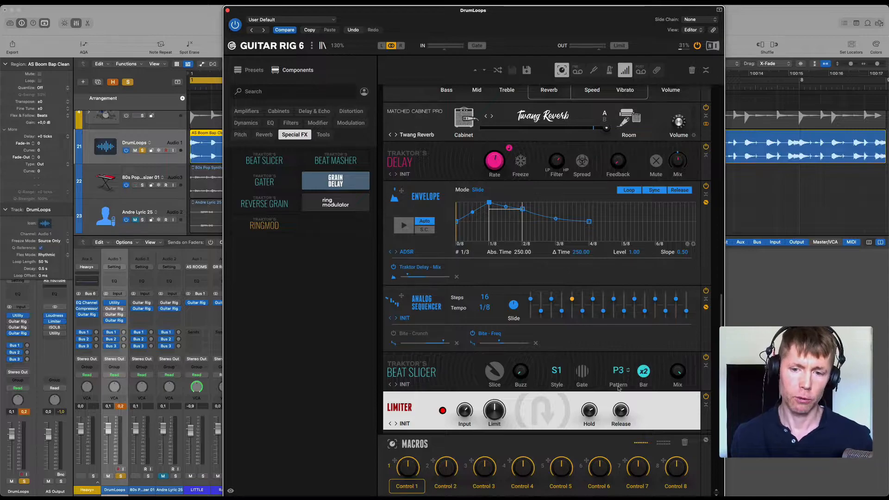
pyautogui.press('space')
pyautogui.click(494, 372)
pyautogui.moveTo(618, 371); pyautogui.dragTo(618, 387)
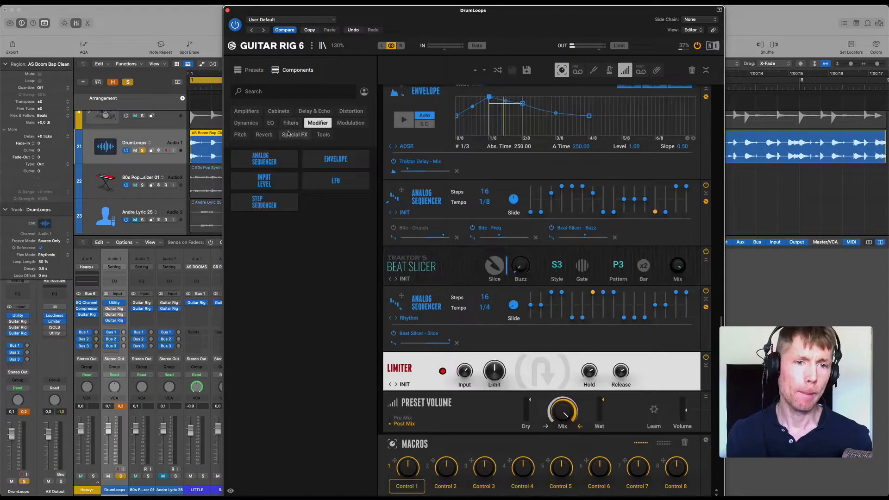
# Insert a Traktor's Beat Masher above the Limiter and start playback
pyautogui.click(289, 134)
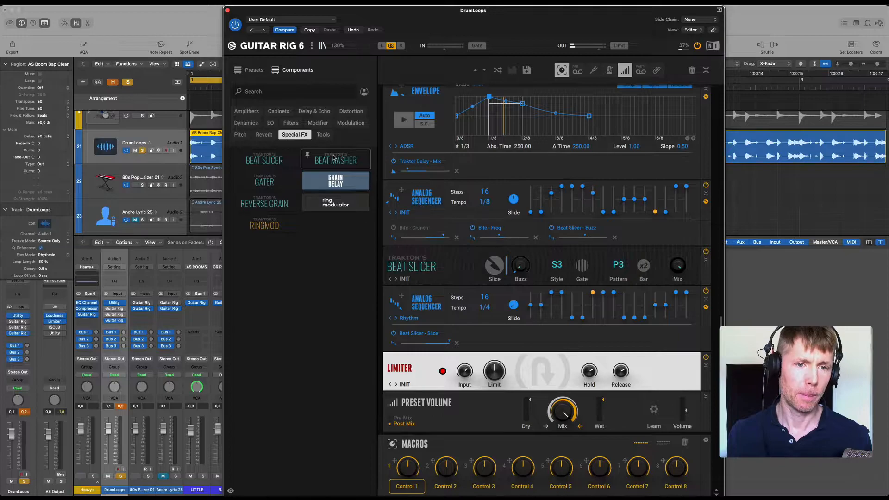
pyautogui.moveTo(332, 157); pyautogui.dragTo(473, 351)
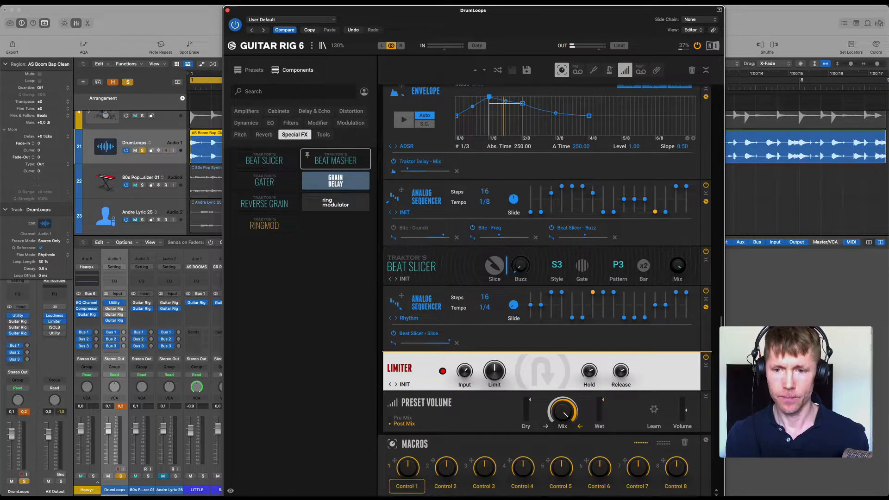
pyautogui.click(706, 366)
pyautogui.click(706, 367)
pyautogui.press('space')
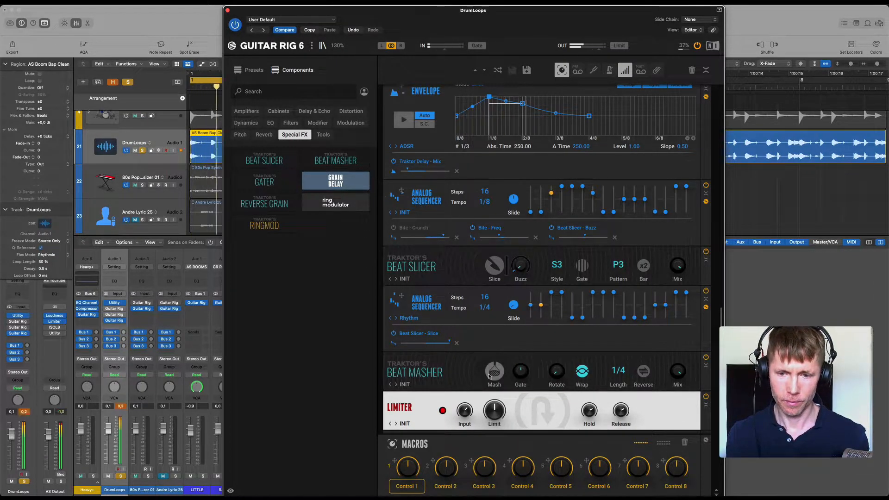
# Audition the Beat Masher's Mash during playback, and set its Length to 3/16
pyautogui.click(491, 374)
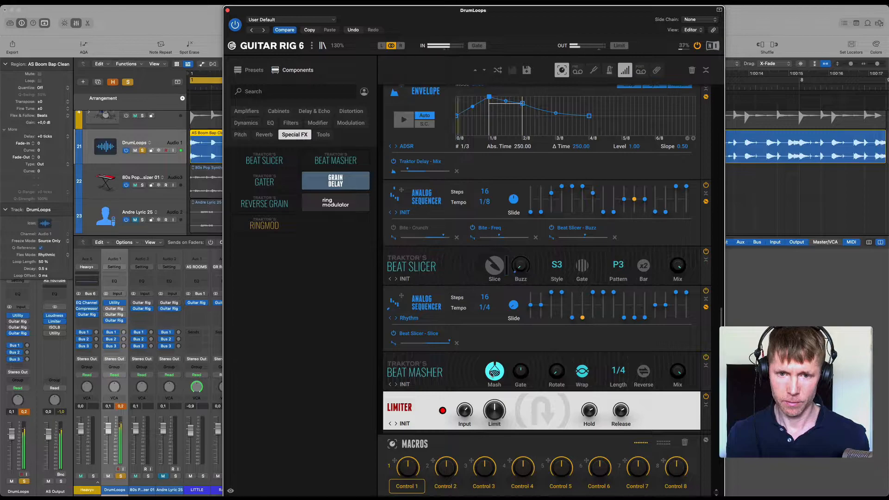
pyautogui.click(493, 373)
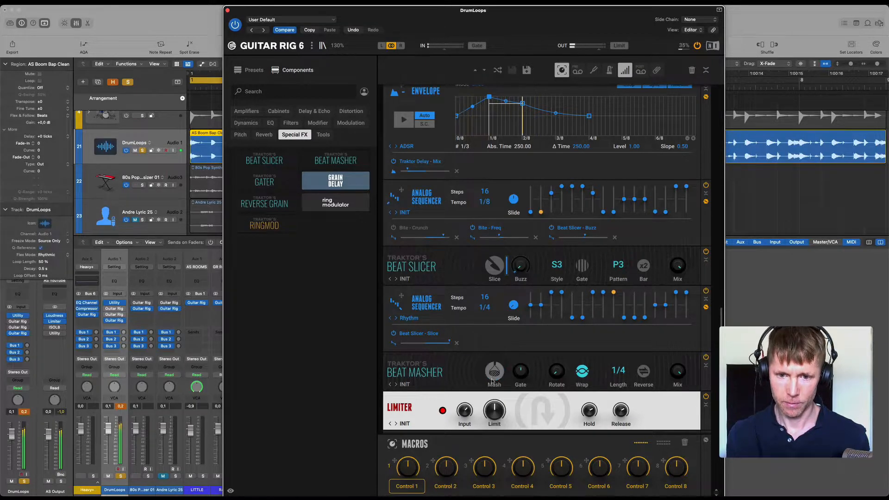
pyautogui.moveTo(523, 375)
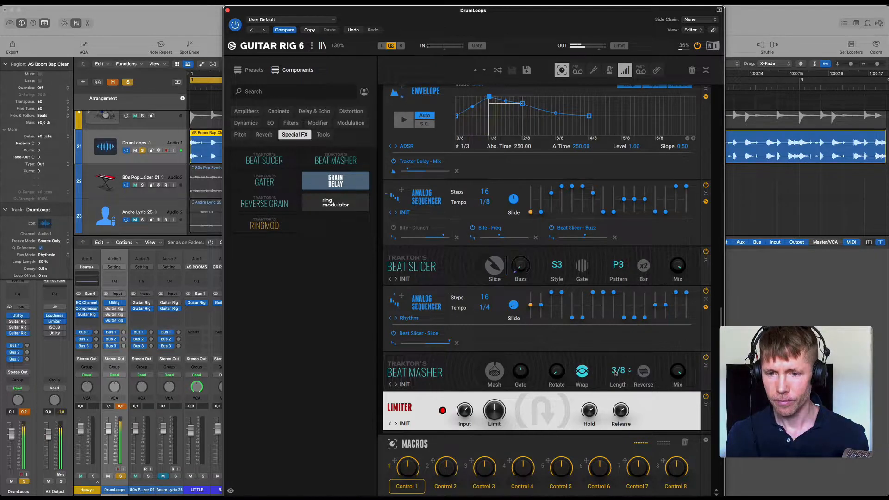
pyautogui.scroll(-3, 616, 374)
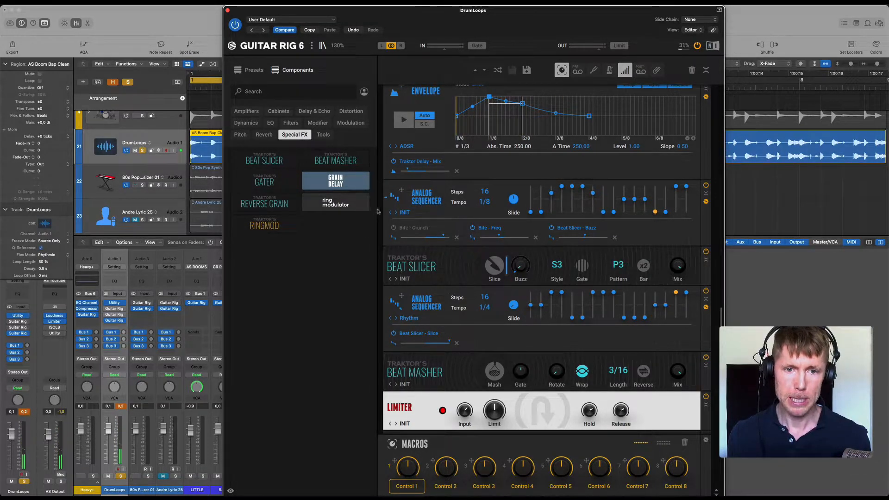
# Assign the 1/8-tempo Analog Sequencer to the Beat Masher's Mash and adjust the modulation amount
pyautogui.moveTo(411, 213); pyautogui.dragTo(494, 371)
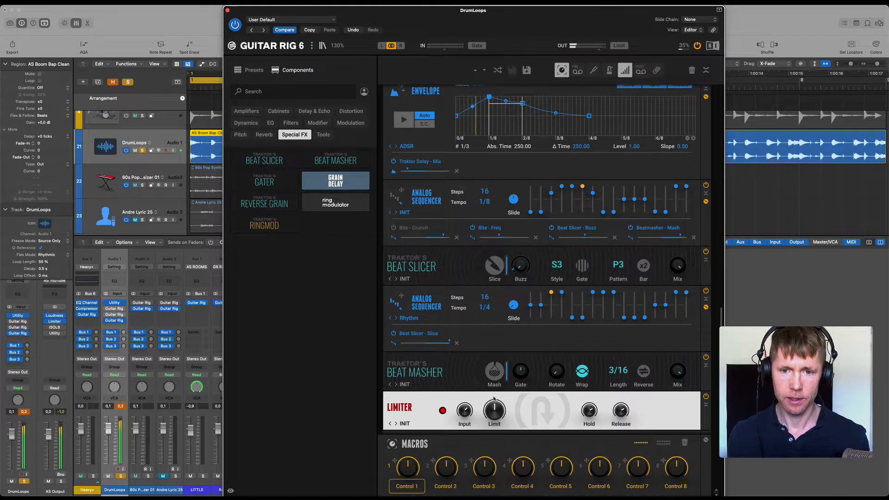
pyautogui.moveTo(683, 239)
pyautogui.moveTo(683, 239); pyautogui.dragTo(687, 238)
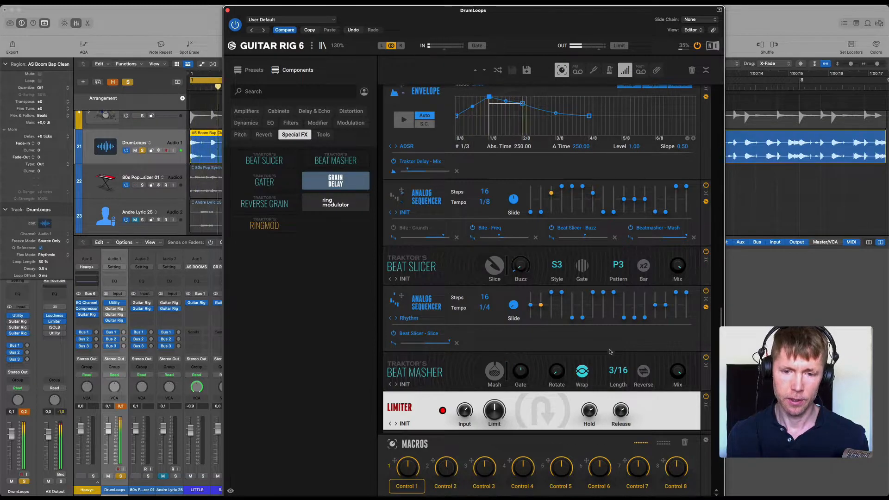
pyautogui.moveTo(558, 371)
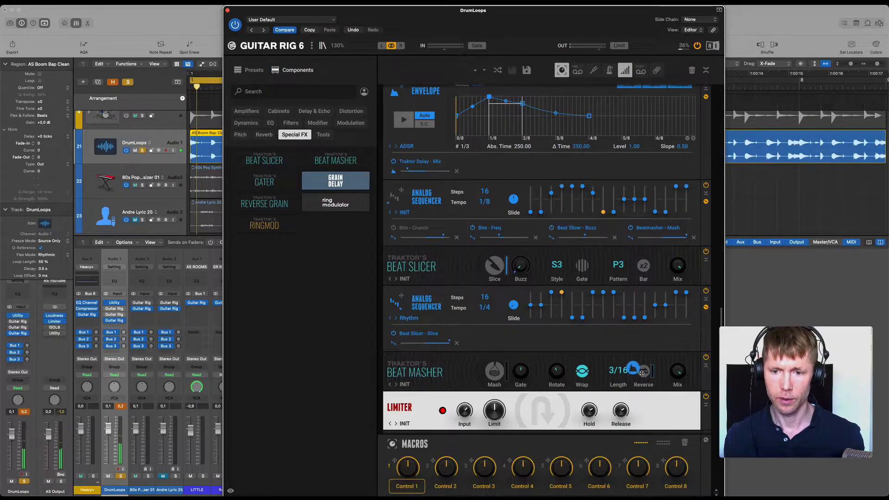
# Audition other RC 48 reverb presets during playback, including one from Classic Spaces
pyautogui.scroll(-2, 641, 372)
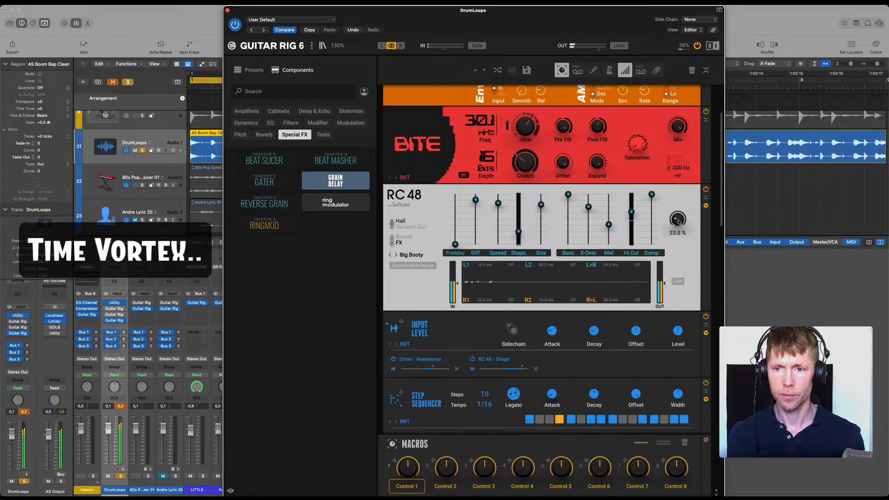
pyautogui.click(412, 255)
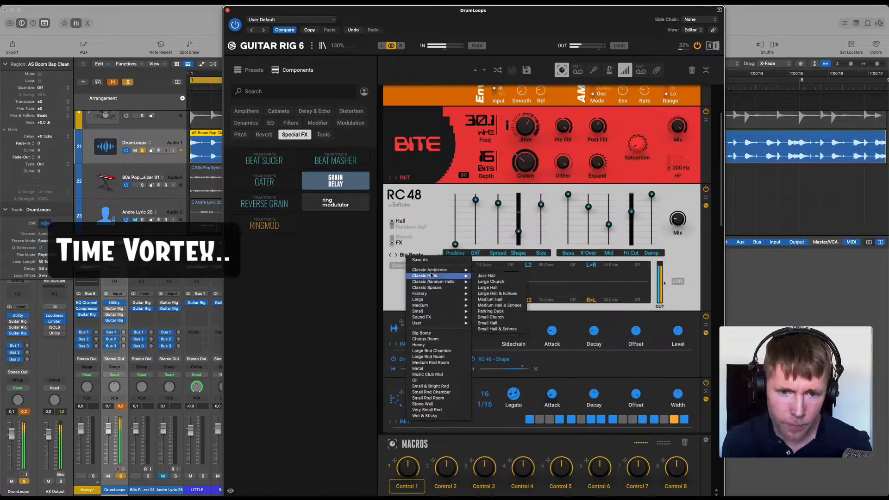
pyautogui.click(415, 254)
pyautogui.click(502, 294)
pyautogui.click(423, 255)
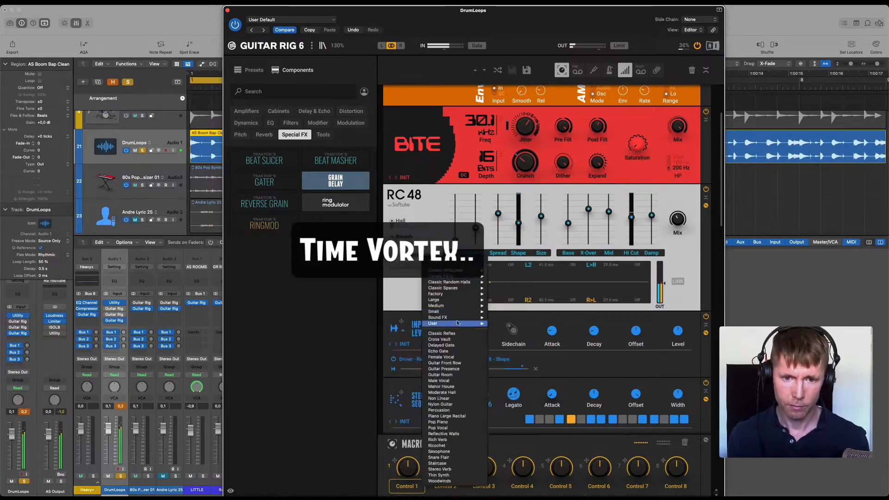
pyautogui.moveTo(452, 288)
pyautogui.click(503, 288)
pyautogui.scroll(3, 504, 288)
pyautogui.scroll(-10, 503, 288)
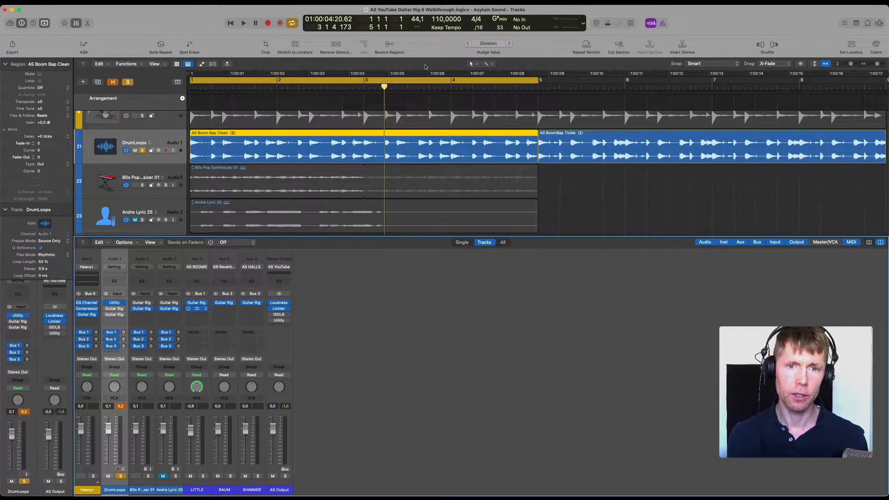
# Show the Guitar Rig window over the Logic project, move it clear of the mixer channels, and play the loop
pyautogui.press('v')
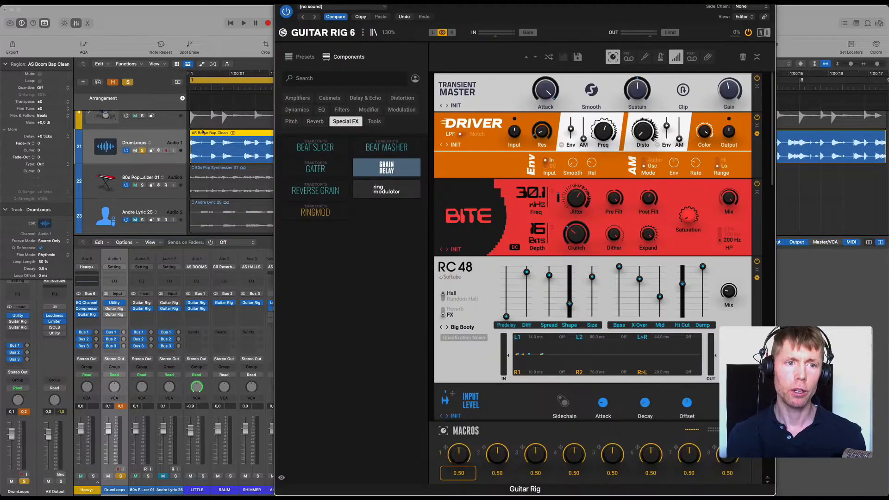
pyautogui.moveTo(432, 10); pyautogui.dragTo(486, 9)
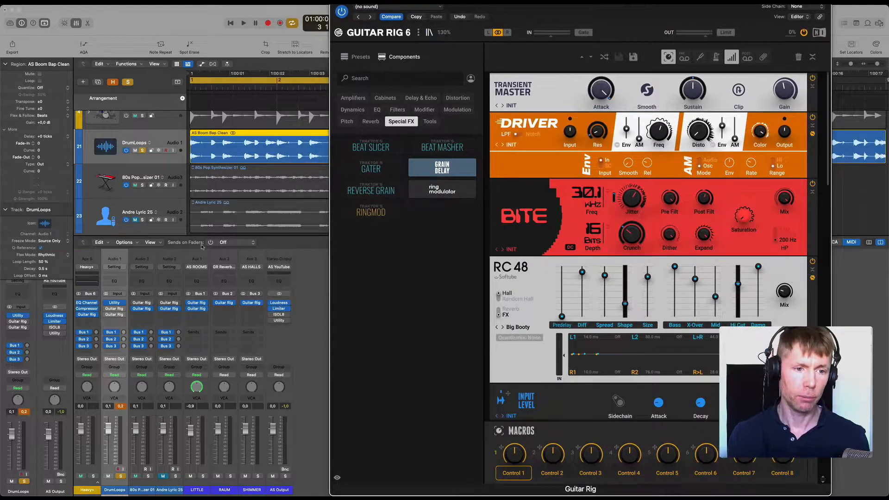
pyautogui.press('space')
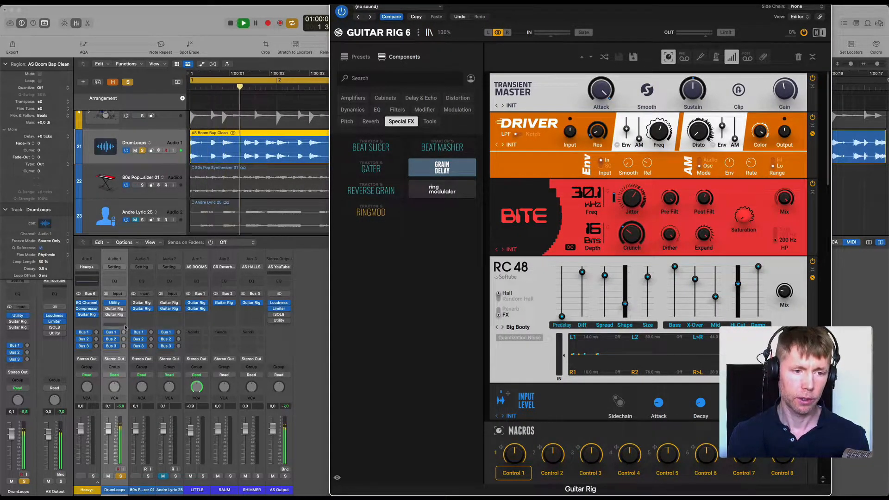
# Raise the DrumLoops channel's send to Bus 1 and audition the loop through the effect bus
pyautogui.press('space')
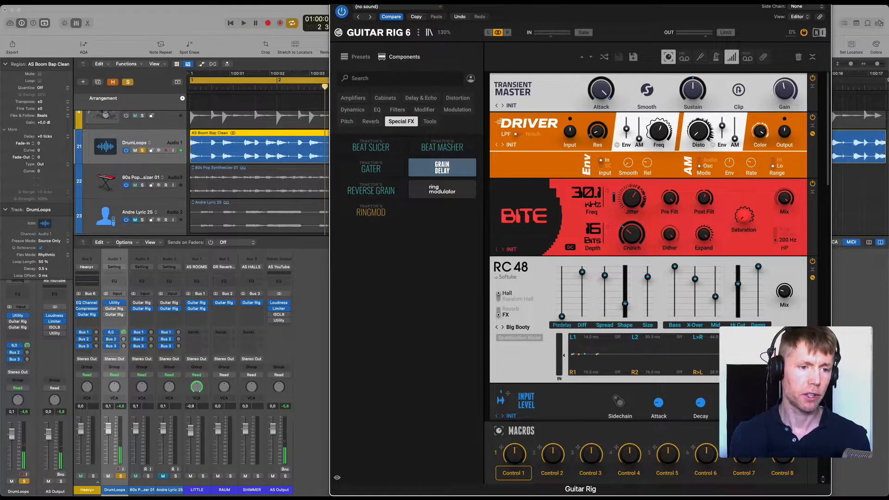
pyautogui.press('space')
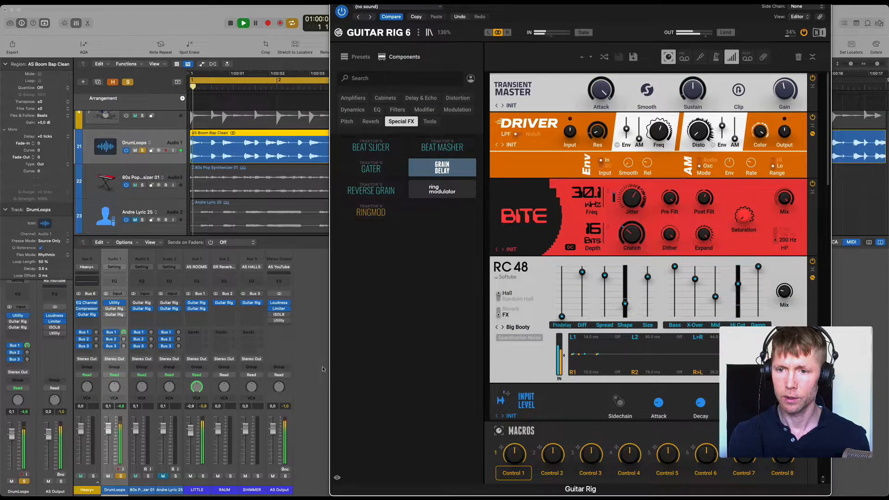
pyautogui.press('space')
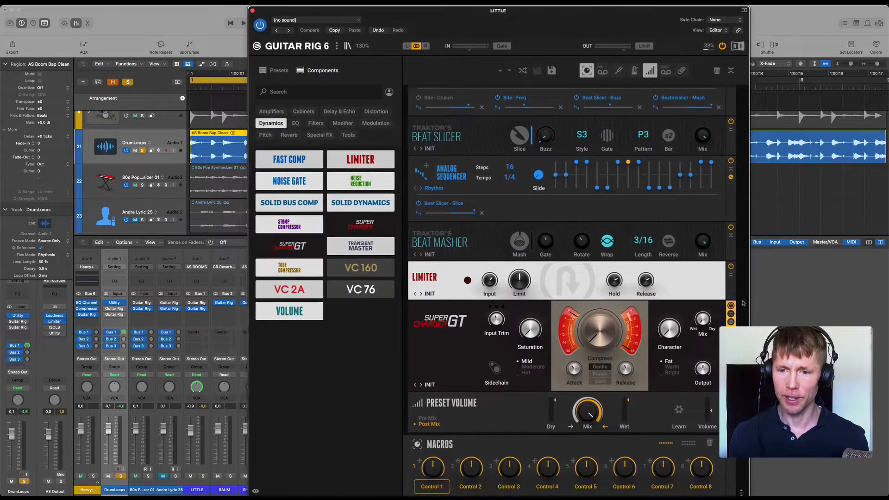
pyautogui.moveTo(692, 371); pyautogui.dragTo(662, 433)
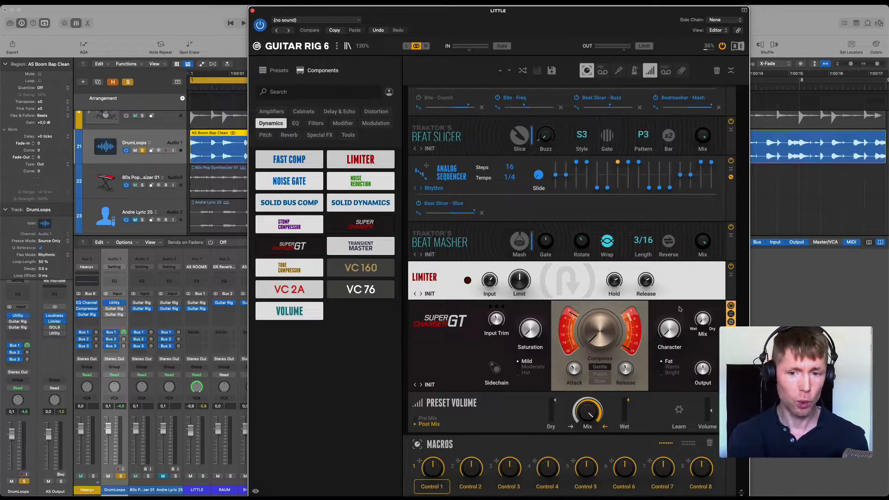
pyautogui.moveTo(665, 444); pyautogui.dragTo(496, 423)
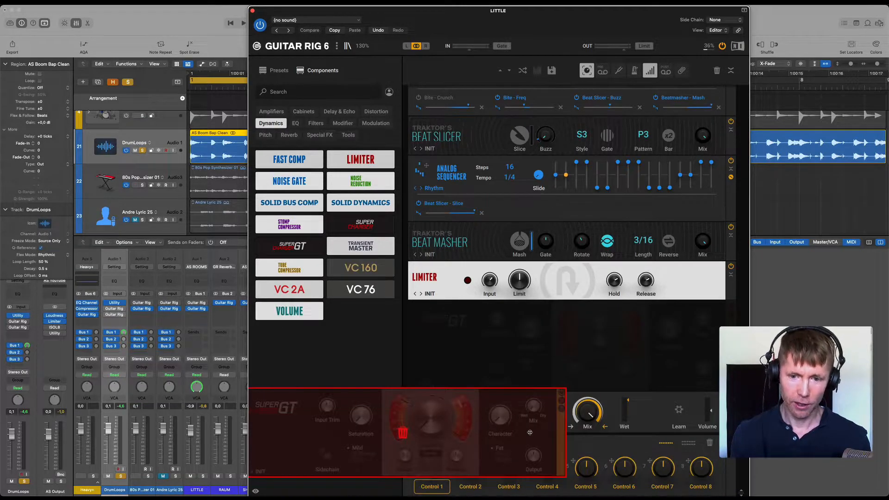
pyautogui.moveTo(402, 433); pyautogui.dragTo(658, 386)
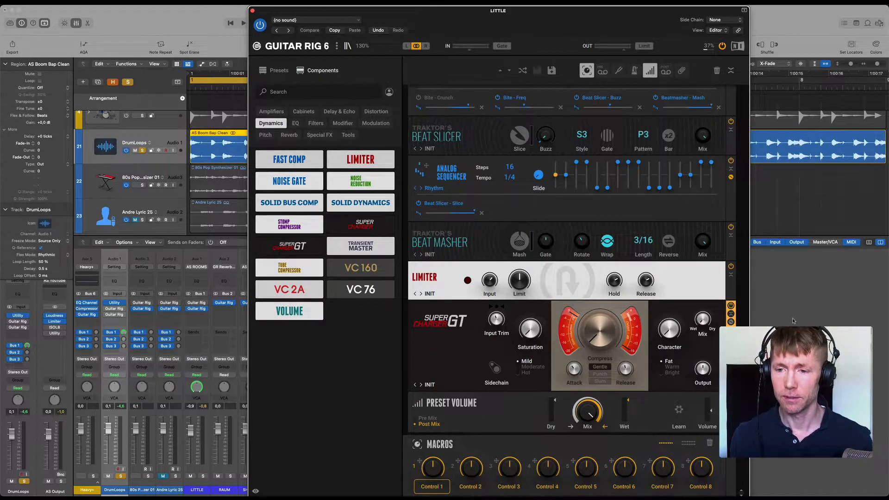
# Try the Supercharger GT's expanded settings during playback, including its Sidechain, compression mode and Character
pyautogui.click(731, 322)
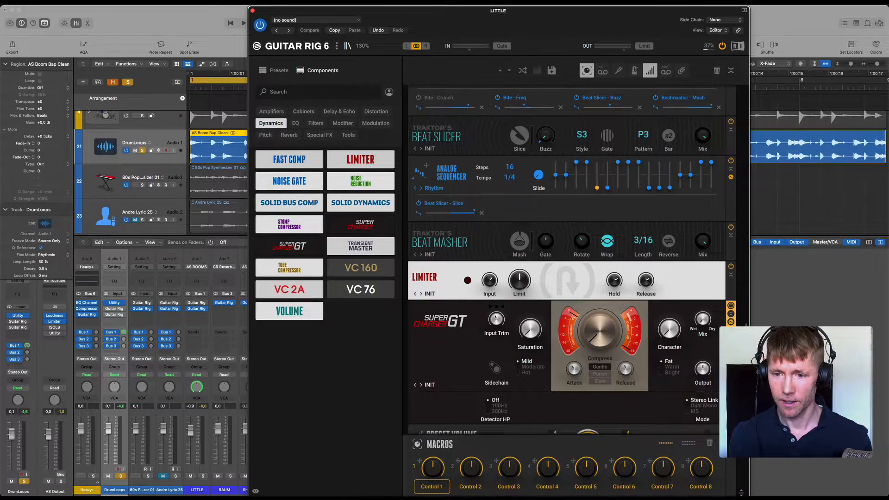
pyautogui.scroll(-2, 537, 352)
pyautogui.click(495, 335)
pyautogui.press('space')
pyautogui.click(600, 349)
pyautogui.moveTo(669, 298); pyautogui.dragTo(670, 283)
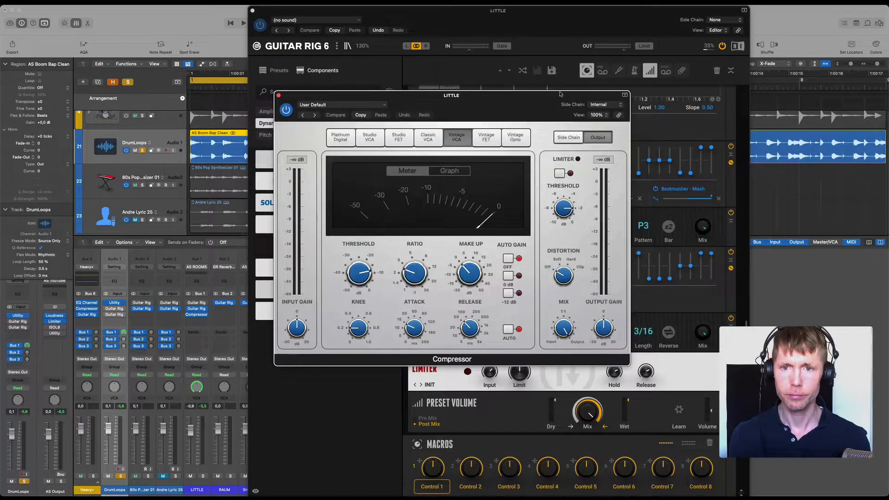
# Sidechain the LITTLE channel's Compressor to Audio 1, choose the Platinum Digital model, and check its sidechain settings during playback
pyautogui.moveTo(557, 109); pyautogui.dragTo(659, 101)
pyautogui.click(706, 95)
pyautogui.moveTo(712, 106)
pyautogui.click(750, 105)
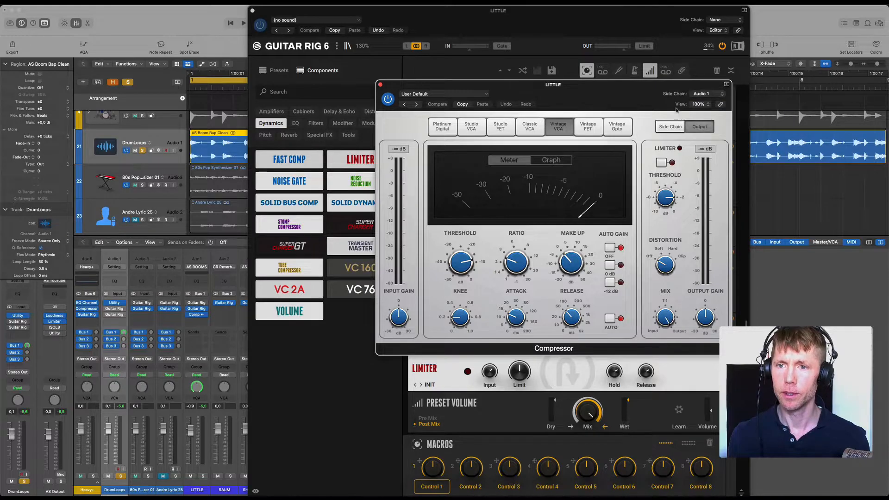
pyautogui.click(455, 127)
pyautogui.press('space')
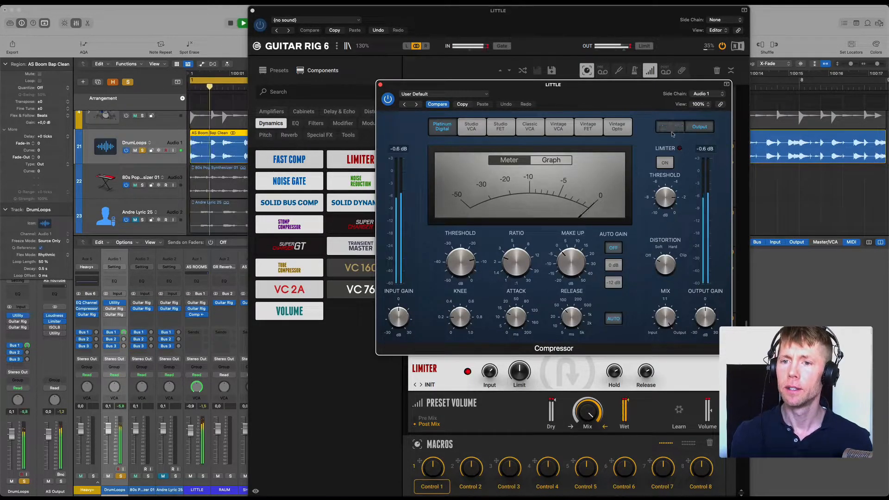
pyautogui.click(670, 127)
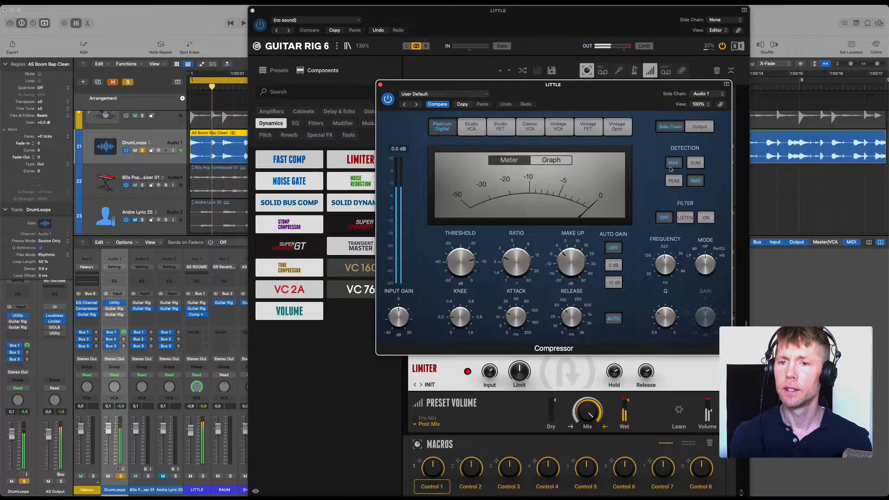
pyautogui.click(689, 127)
# Set the Compressor's Ratio to 7.4:1 and Release to 310 ms, and adjust its Threshold
pyautogui.moveTo(520, 252); pyautogui.dragTo(518, 262)
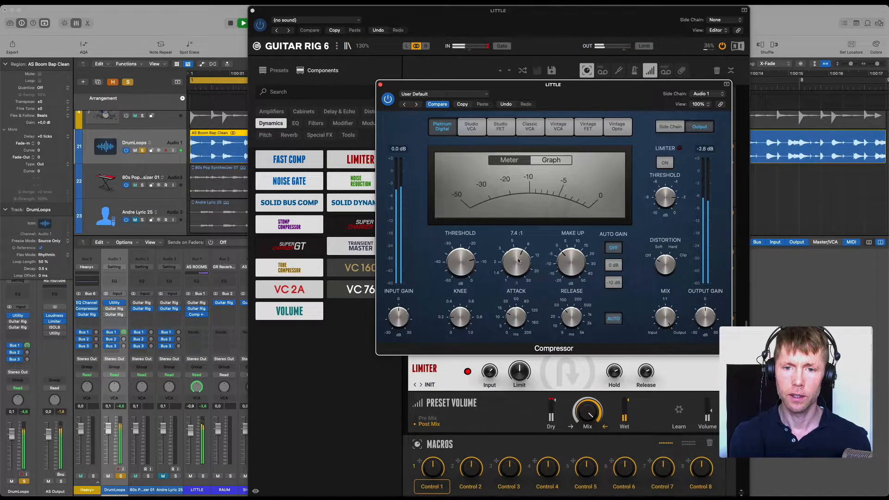
pyautogui.moveTo(571, 318); pyautogui.dragTo(571, 316)
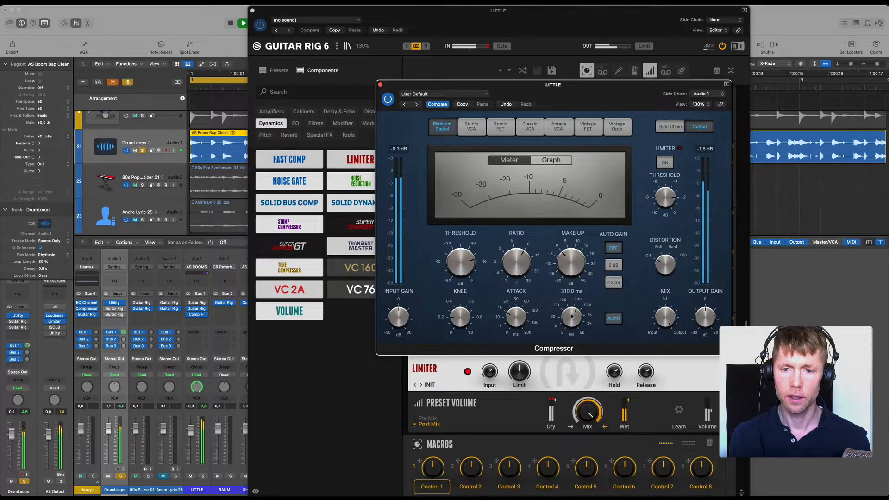
pyautogui.moveTo(460, 263); pyautogui.dragTo(461, 254)
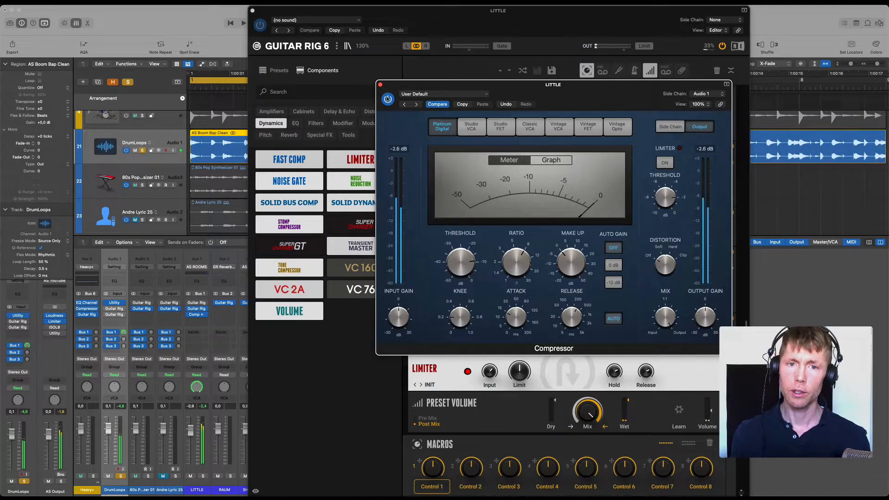
# Audition the sidechained compression while adjusting the DrumLoops send to Bus 1, and close the Compressor and Guitar Rig windows
pyautogui.press('space')
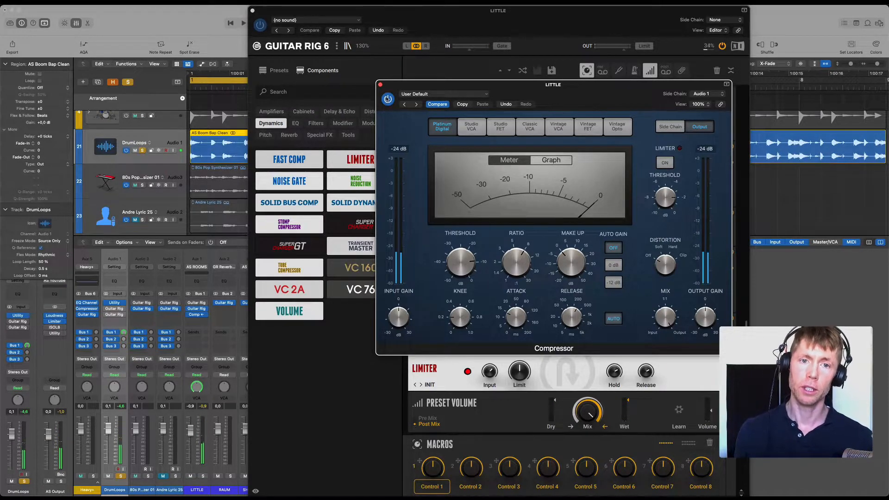
pyautogui.press('space')
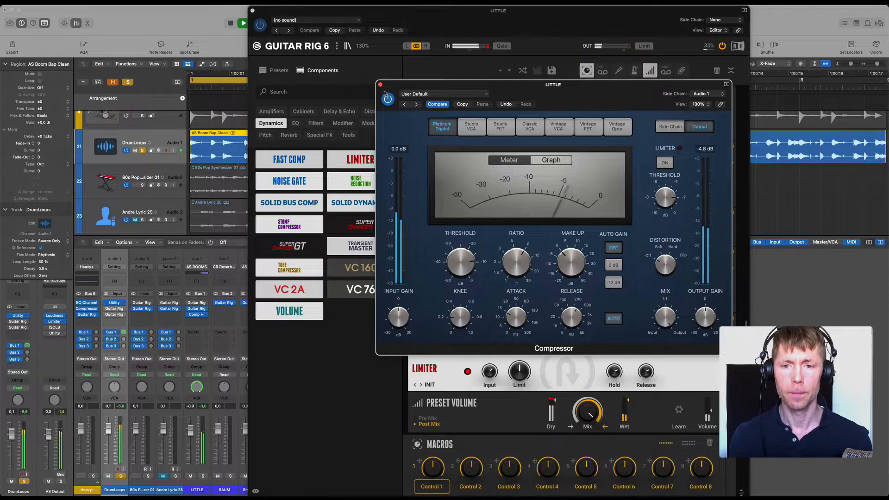
pyautogui.press('space')
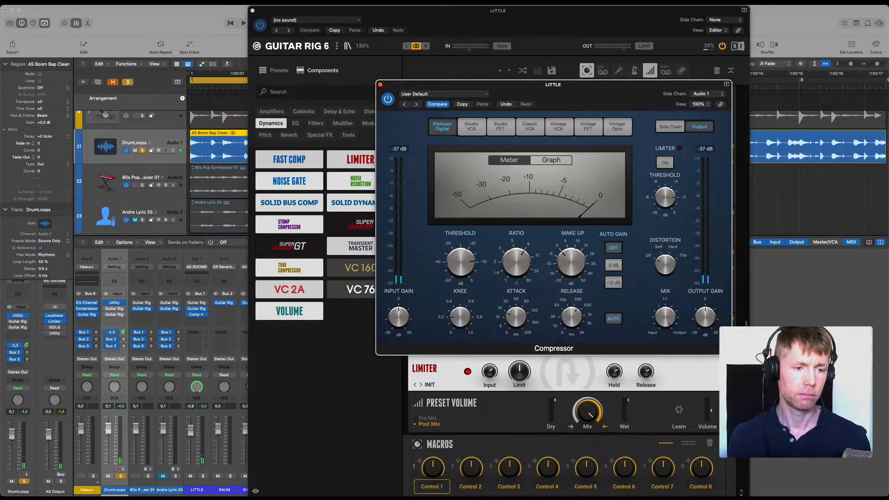
pyautogui.press('space')
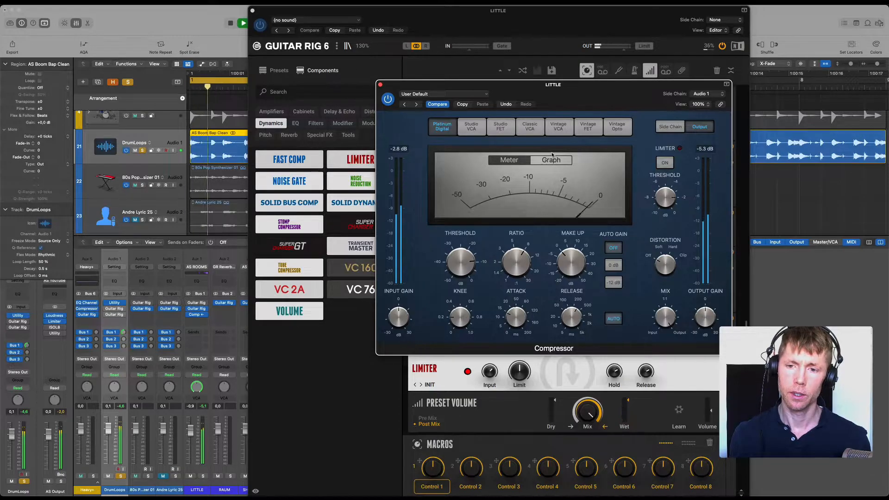
pyautogui.press('space')
pyautogui.click(380, 84)
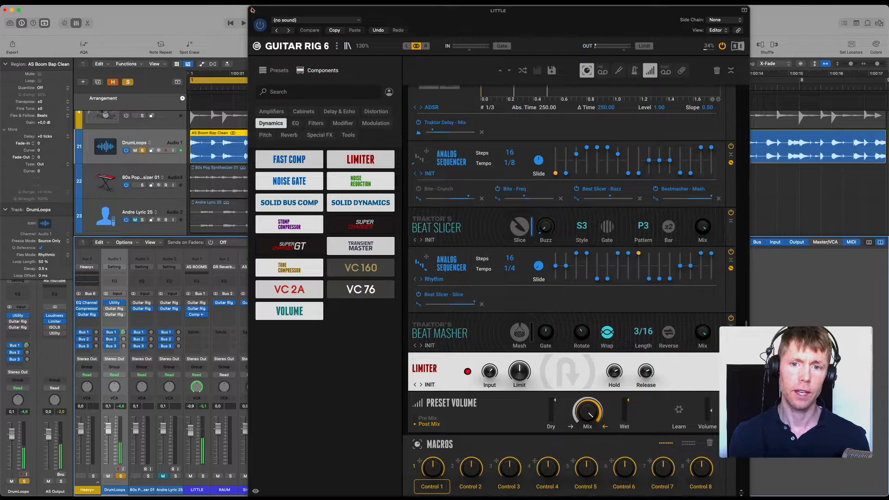
pyautogui.click(252, 10)
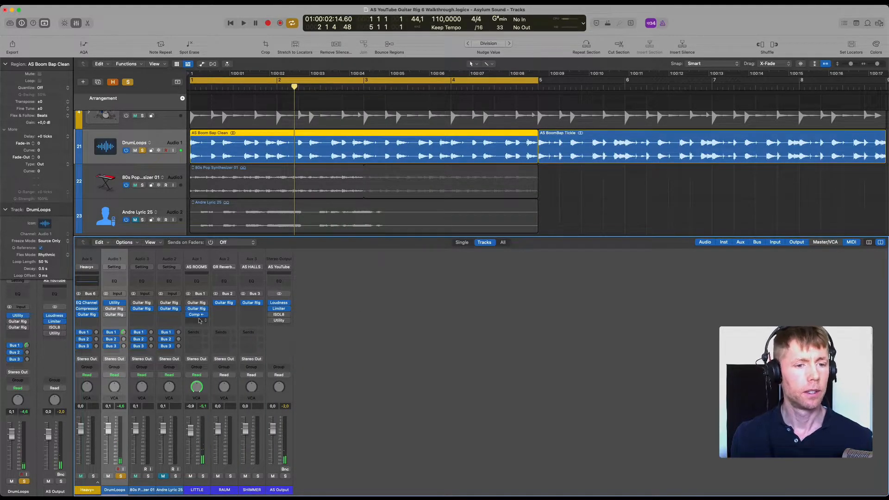
# Add an EQ Channel to LITTLE with a low cut at 43.6 Hz and a low shelf of -4.9 dB at 124 Hz
pyautogui.click(194, 279)
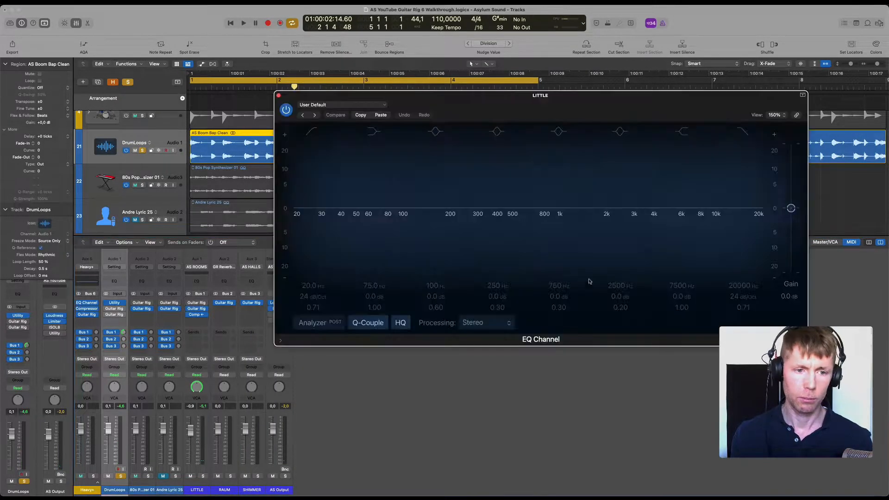
pyautogui.click(337, 118)
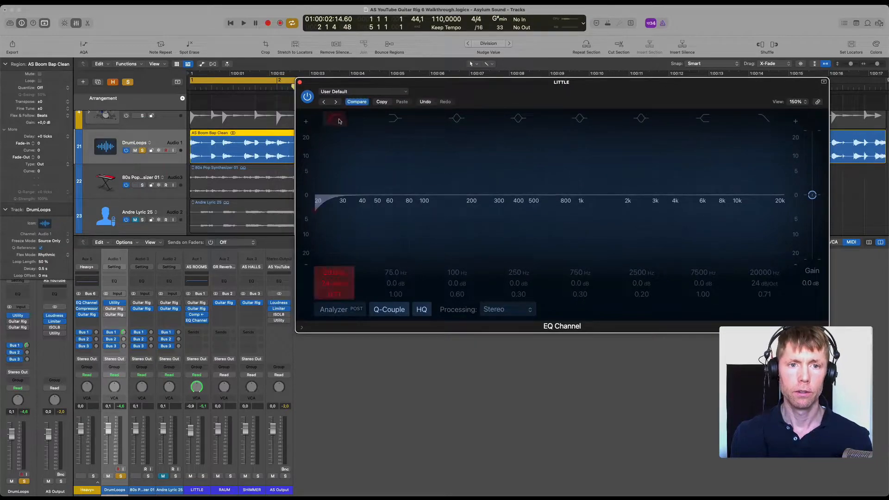
pyautogui.moveTo(333, 173); pyautogui.dragTo(387, 182)
pyautogui.click(394, 118)
pyautogui.moveTo(405, 139); pyautogui.dragTo(438, 151)
pyautogui.press('space')
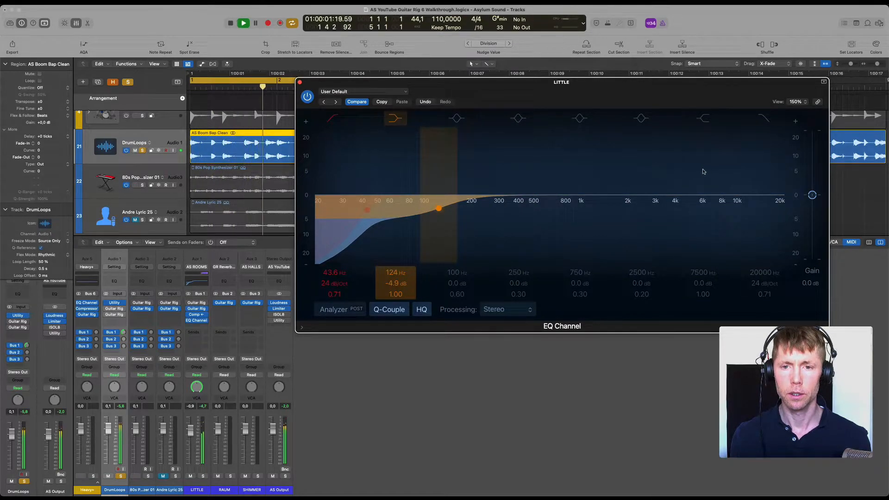
# Set the EQ to -2.2 dB at 320 Hz, a -2.4 dB high shelf at 8650 Hz and +3.4 dB at 16700 Hz during playback
pyautogui.moveTo(528, 157)
pyautogui.mouseDown()
pyautogui.moveTo(592, 166)
pyautogui.moveTo(482, 167)
pyautogui.moveTo(546, 166)
pyautogui.moveTo(545, 151)
pyautogui.moveTo(543, 162)
pyautogui.mouseUp()
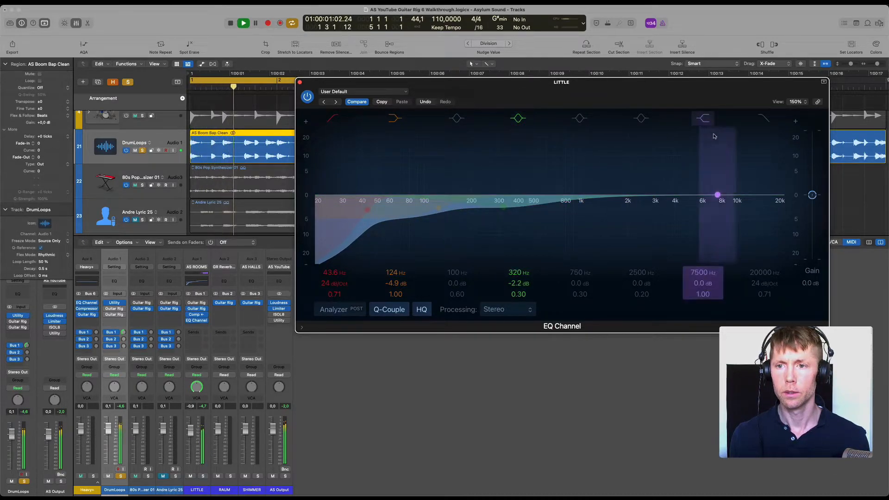
pyautogui.moveTo(714, 143); pyautogui.dragTo(720, 153)
pyautogui.moveTo(648, 162); pyautogui.dragTo(775, 164)
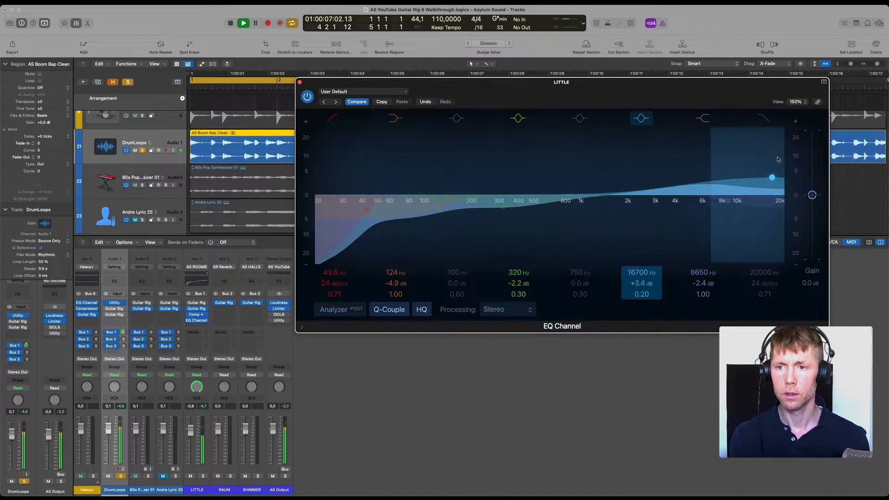
pyautogui.click(299, 82)
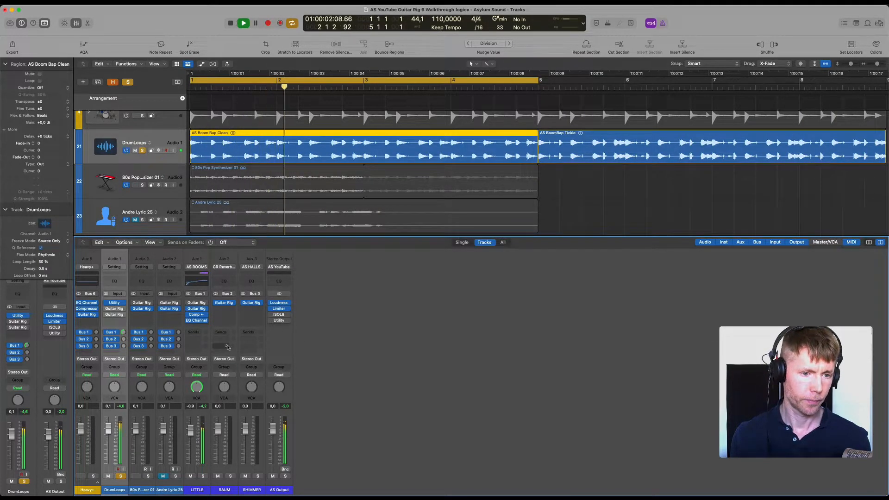
pyautogui.press('space')
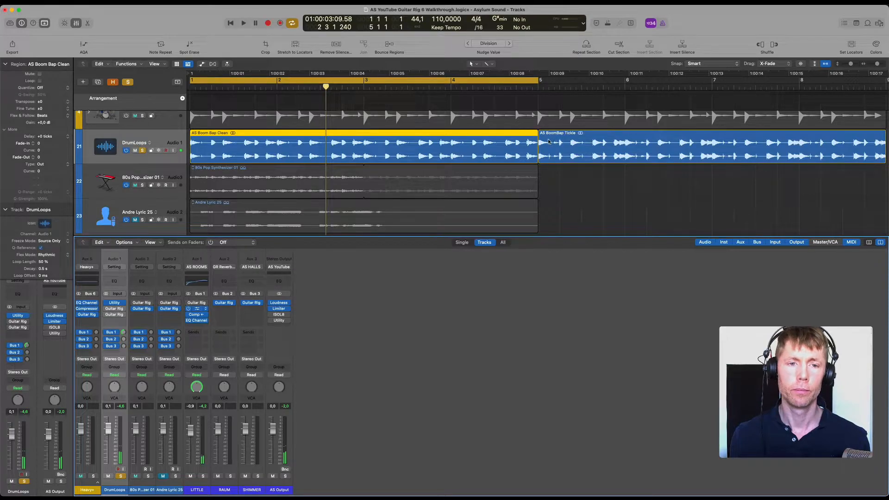
# Add an Auto Filter after the Limiter in LITTLE's Guitar Rig and audition its Sens control during playback
pyautogui.press('v')
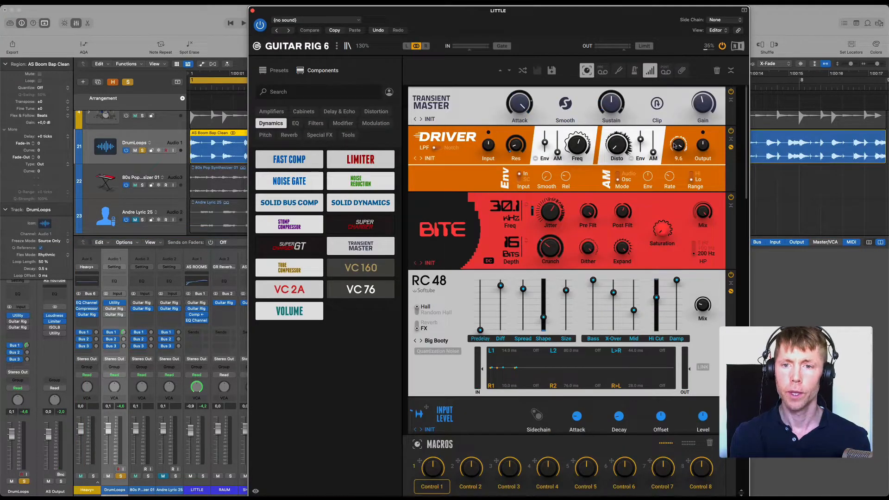
pyautogui.moveTo(746, 185); pyautogui.dragTo(757, 298)
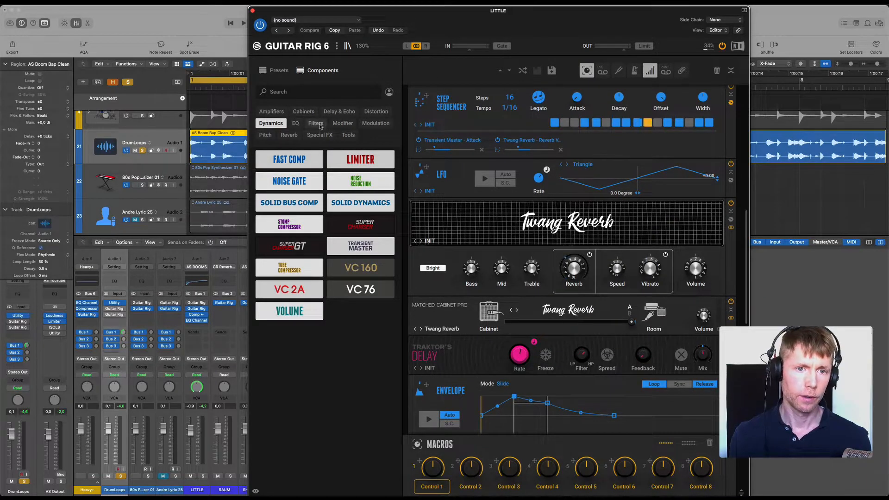
pyautogui.click(324, 122)
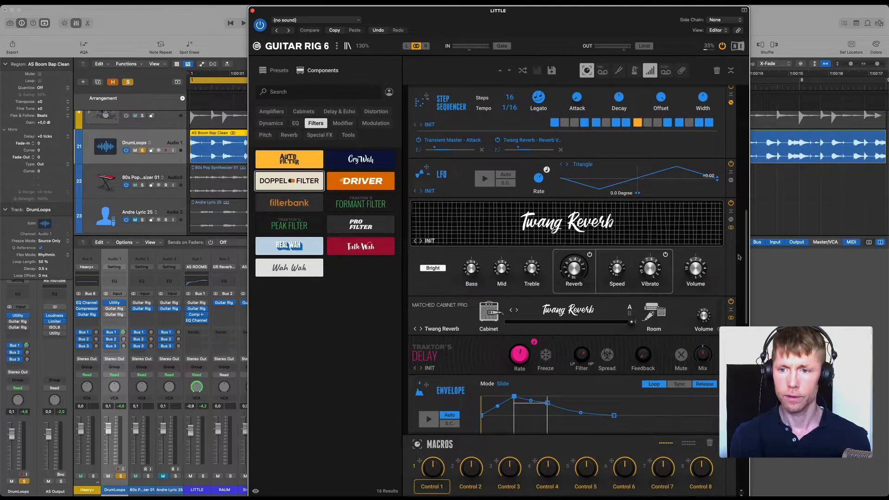
pyautogui.scroll(-3, 740, 254)
pyautogui.scroll(-10, 740, 253)
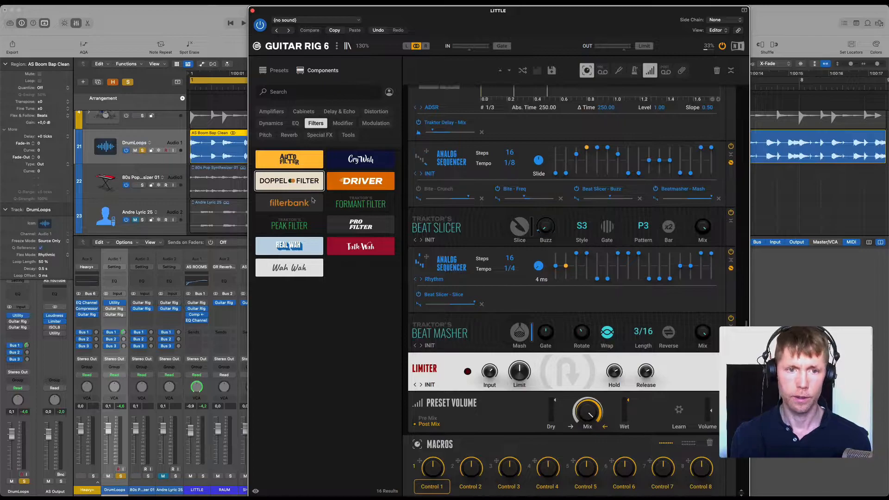
pyautogui.moveTo(289, 160); pyautogui.dragTo(587, 399)
pyautogui.press('space')
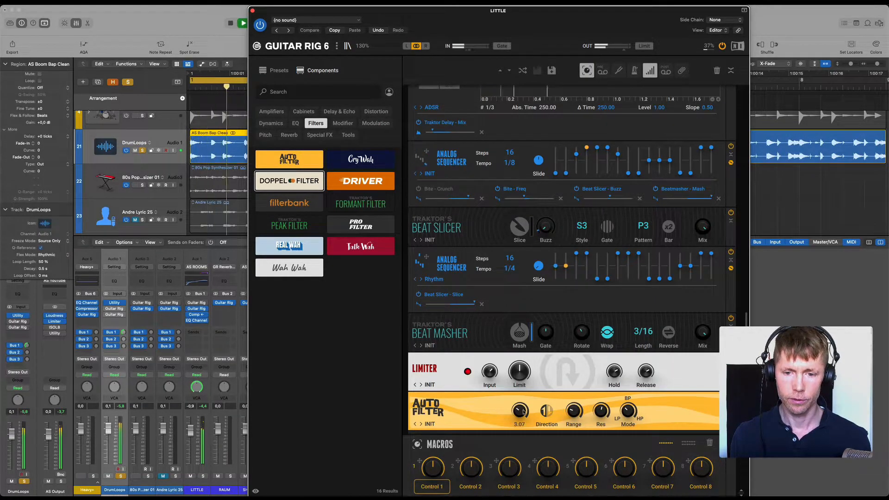
pyautogui.moveTo(523, 412)
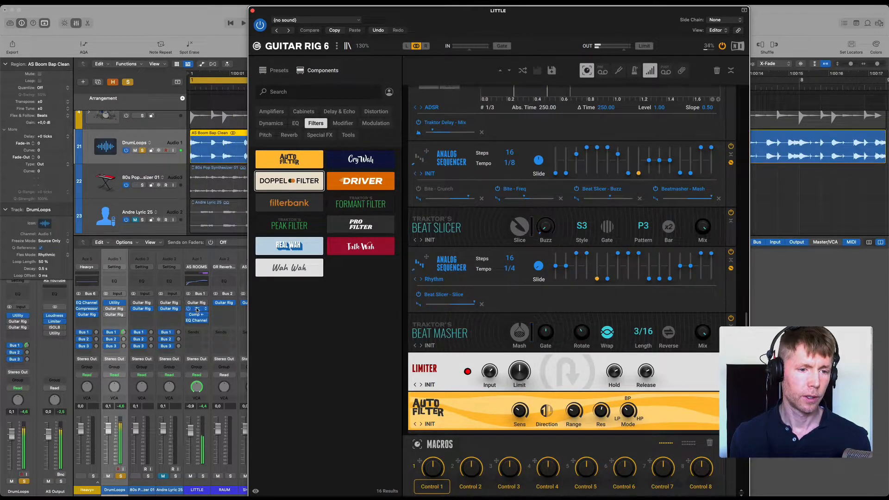
# Move LITTLE's second Guitar Rig insert onto the DrumLoops channel and bypass the DrumLoops send to Bus 1
pyautogui.moveTo(196, 309); pyautogui.dragTo(115, 321)
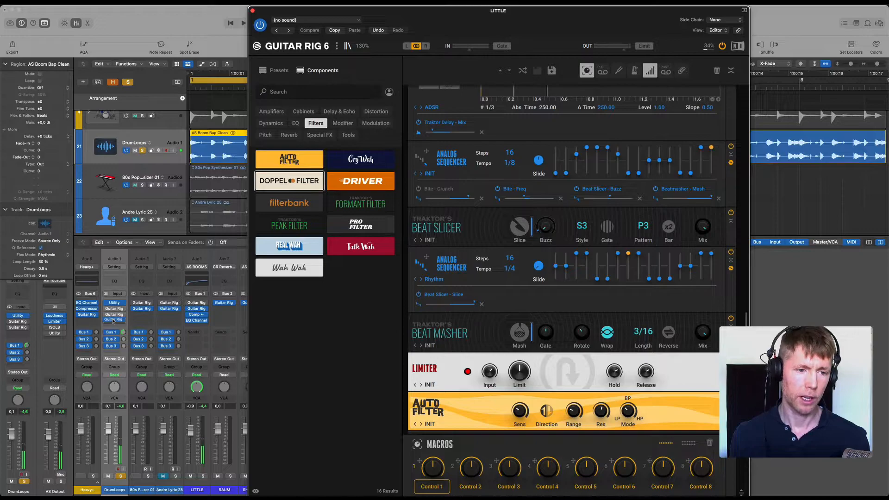
pyautogui.click(108, 333)
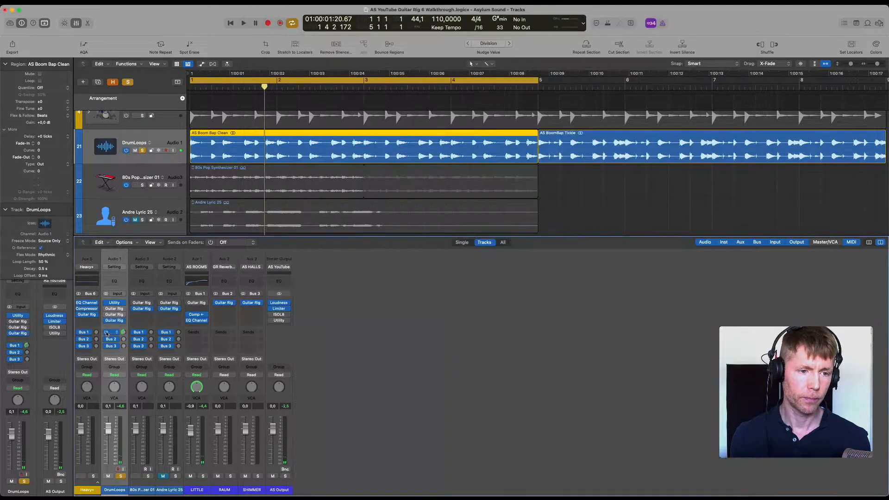
# Expand the Auto Filter in DrumLoops' Guitar Rig and adjust its advanced controls during playback, closing the plug-in window when finished
pyautogui.press('space')
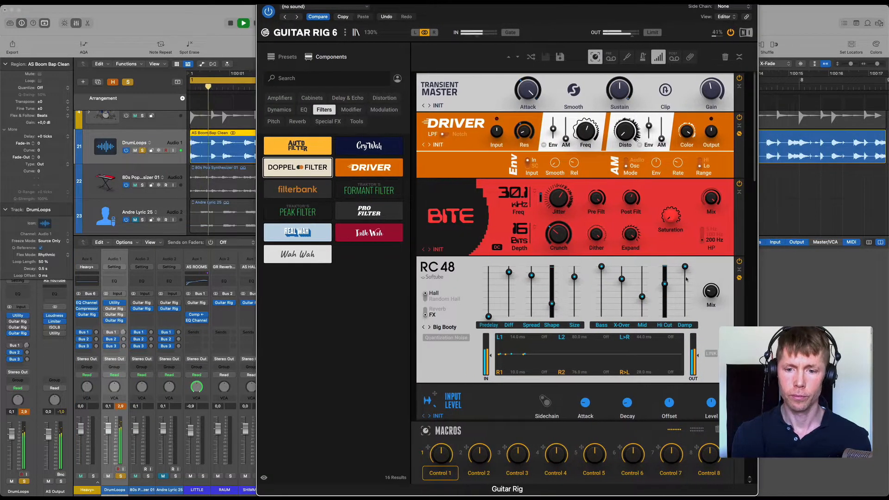
pyautogui.scroll(-15, 684, 274)
pyautogui.scroll(-4, 746, 255)
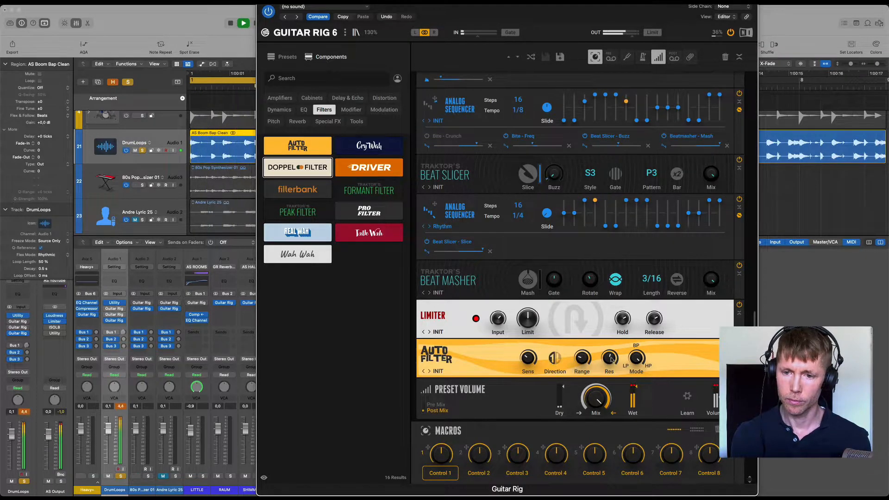
pyautogui.click(739, 360)
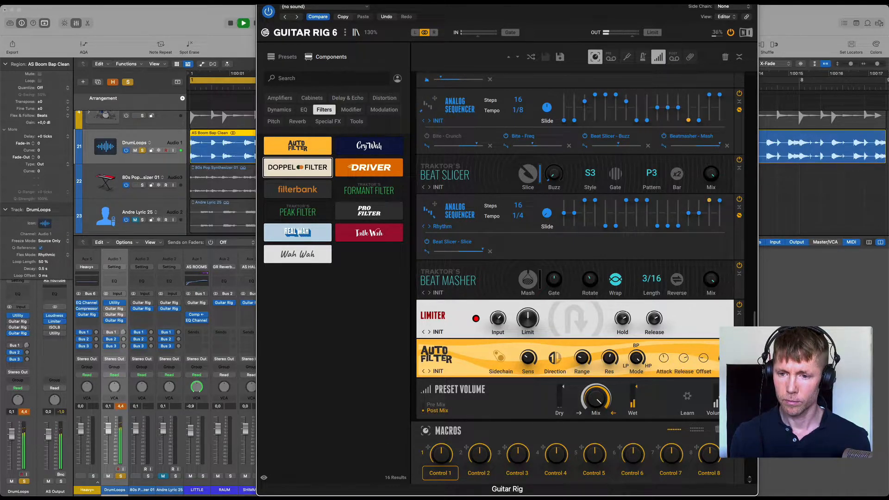
pyautogui.moveTo(706, 360); pyautogui.dragTo(684, 374)
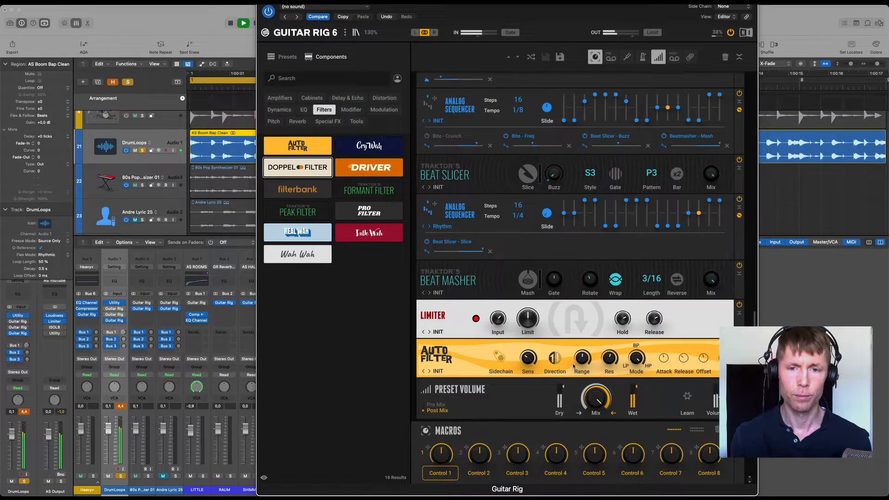
pyautogui.press('space')
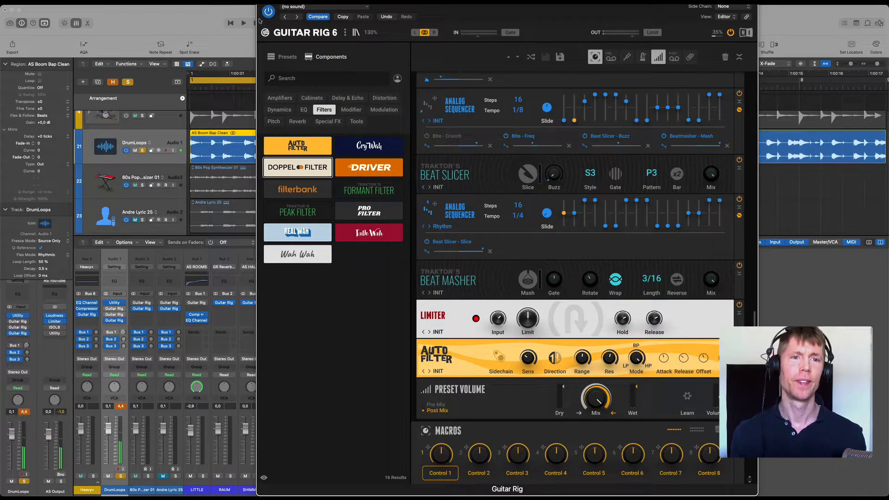
pyautogui.moveTo(456, 9); pyautogui.dragTo(467, 44)
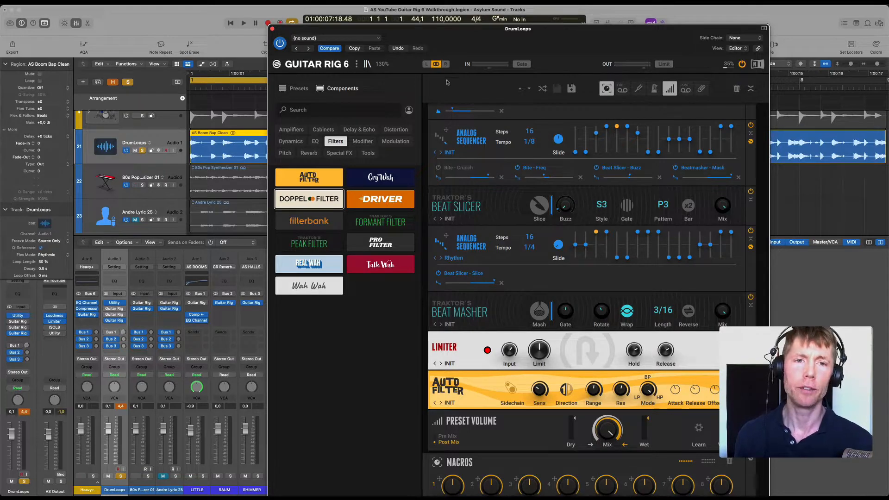
pyautogui.moveTo(590, 49); pyautogui.dragTo(597, 31)
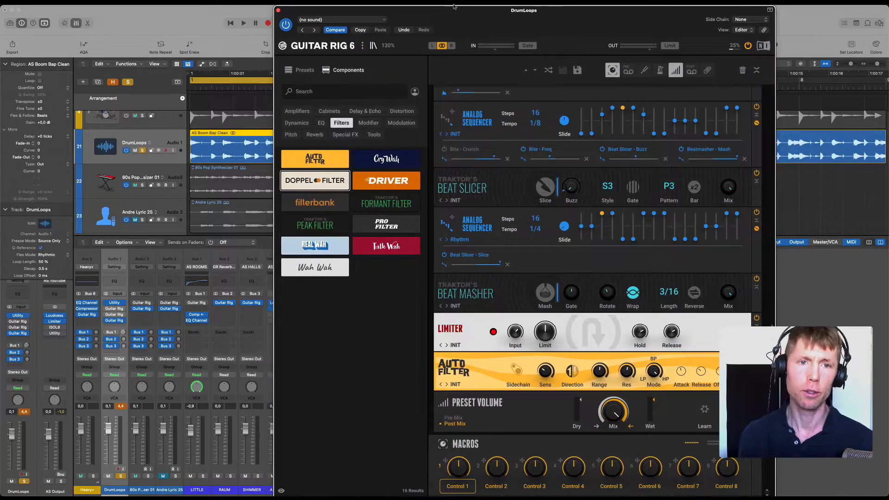
pyautogui.click(277, 10)
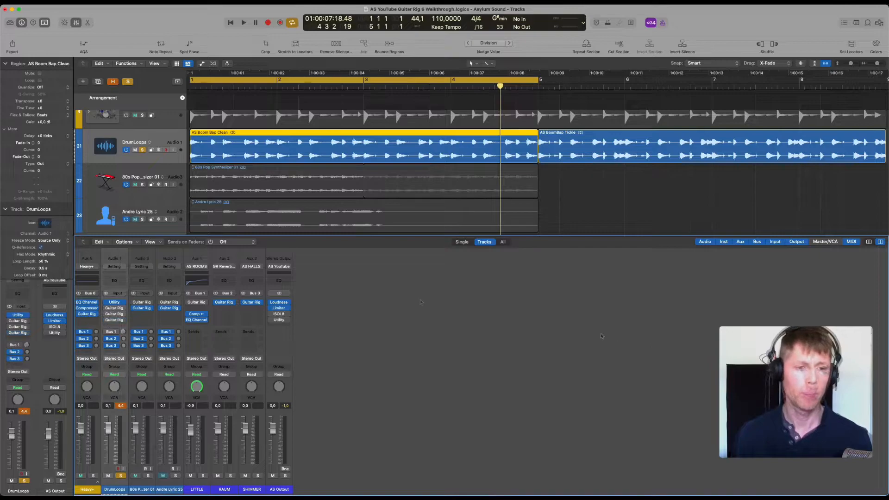
# Open the Dirty Gater Guitar Rig insert on DrumLoops and play the loop
pyautogui.click(107, 309)
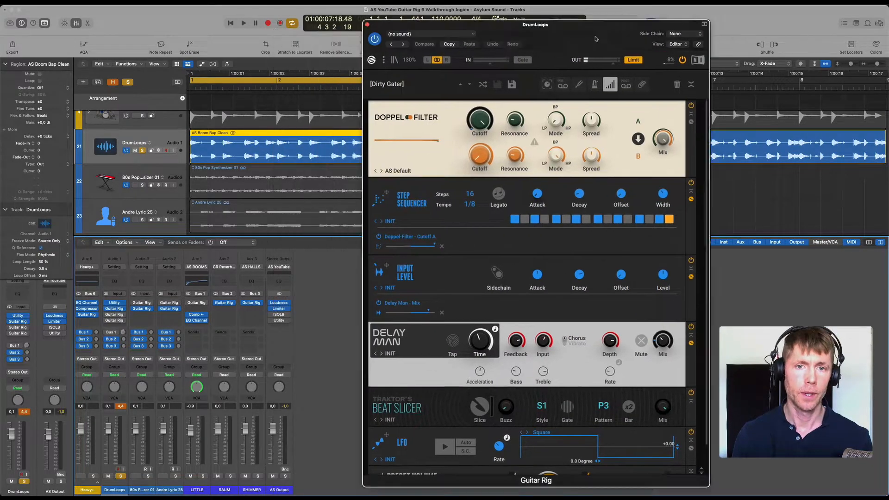
pyautogui.moveTo(596, 38); pyautogui.dragTo(679, 26)
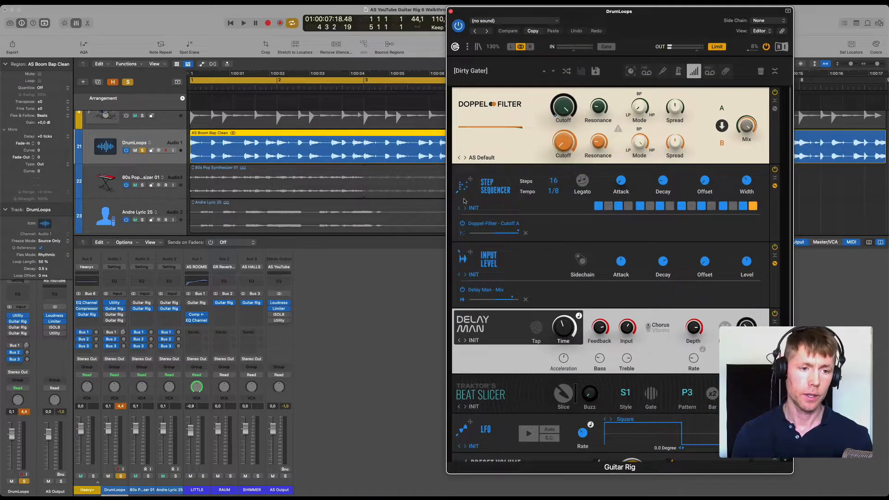
pyautogui.press('space')
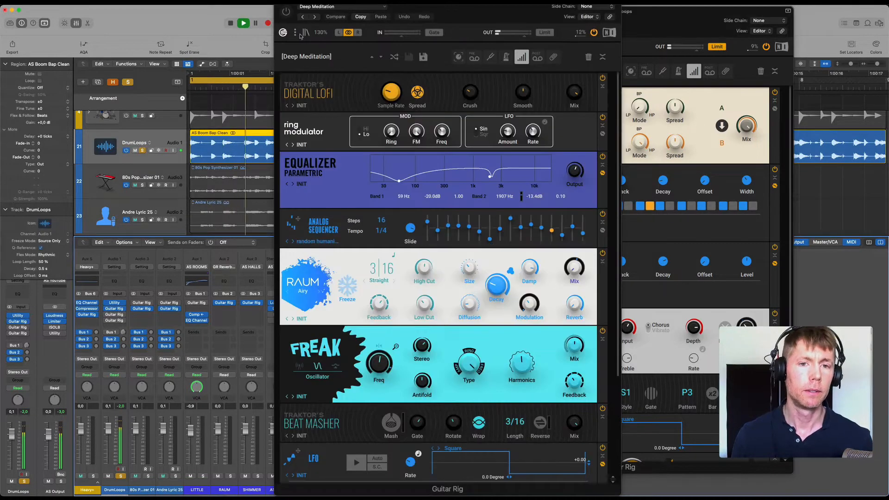
# Audition and review DrumLoops' Deep Meditation Guitar Rig rack, from Digital LoFi to Preset Volume, then stop playback and close both plug-in windows
pyautogui.moveTo(489, 12); pyautogui.dragTo(533, 13)
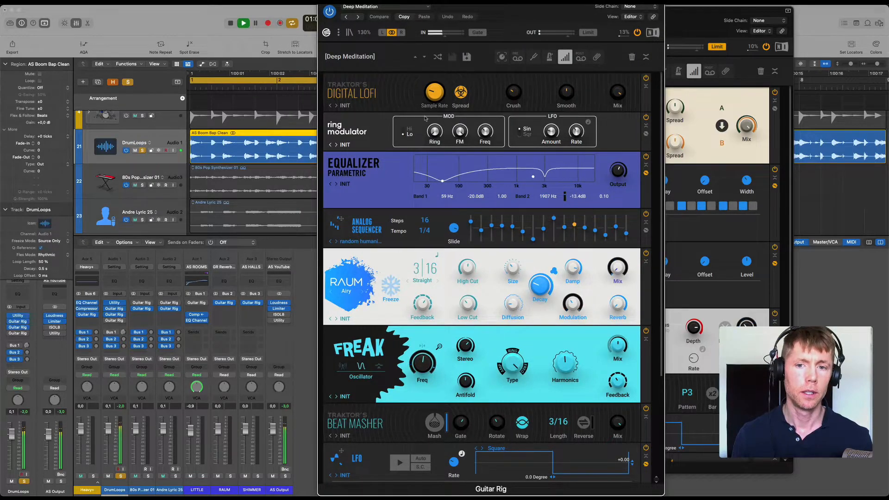
pyautogui.scroll(-5, 655, 184)
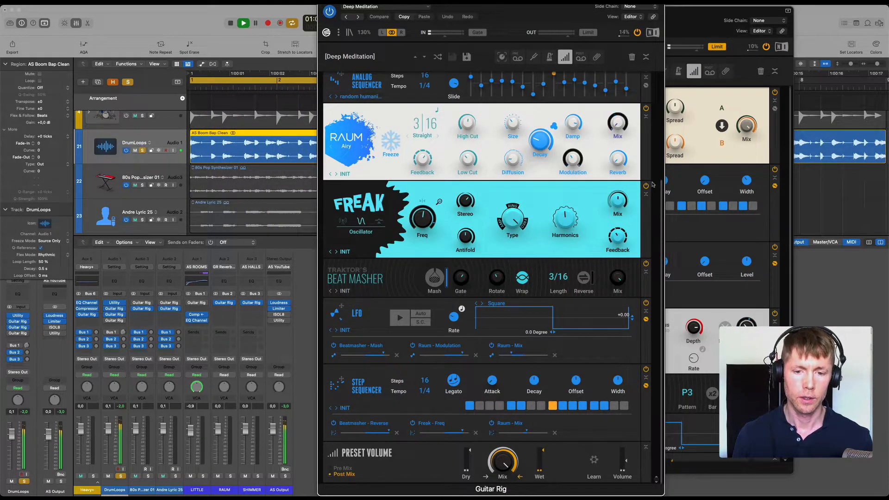
pyautogui.scroll(5, 652, 184)
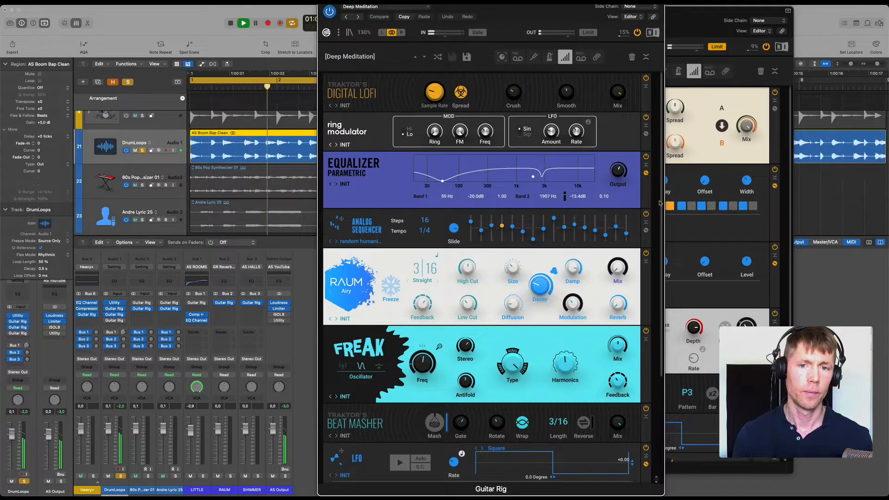
pyautogui.press('space')
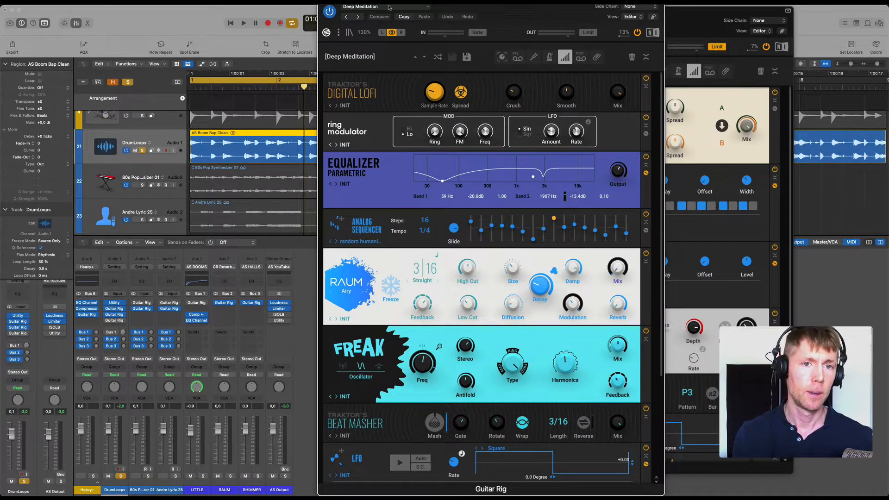
pyautogui.moveTo(493, 11); pyautogui.dragTo(497, 28)
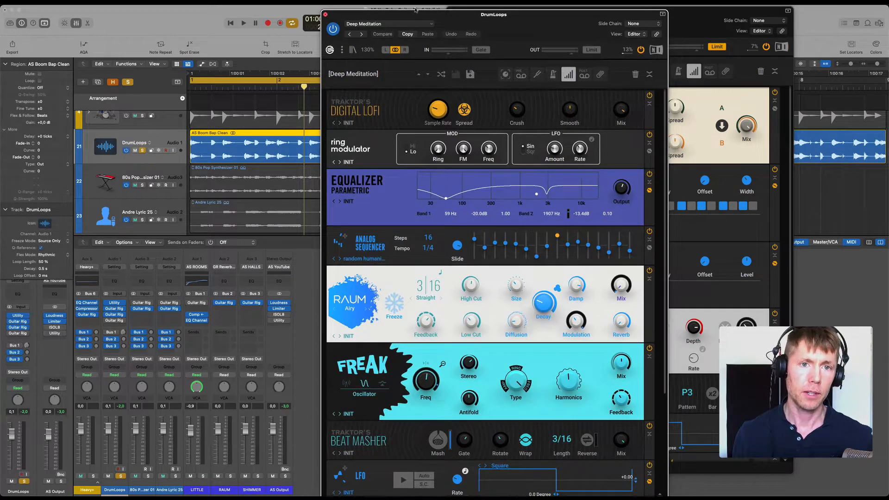
pyautogui.press('super+w')
pyautogui.click(450, 11)
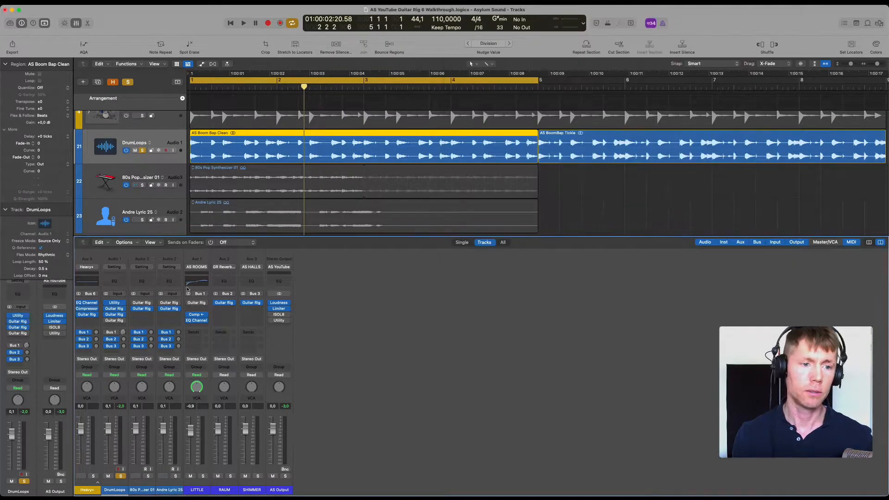
# Solo only the 80s Pop Synthesizer 01 track and enable its Discuss This Later Guitar Rig insert during playback
pyautogui.keyDown('alt'); pyautogui.click(147, 476); pyautogui.keyUp('alt')
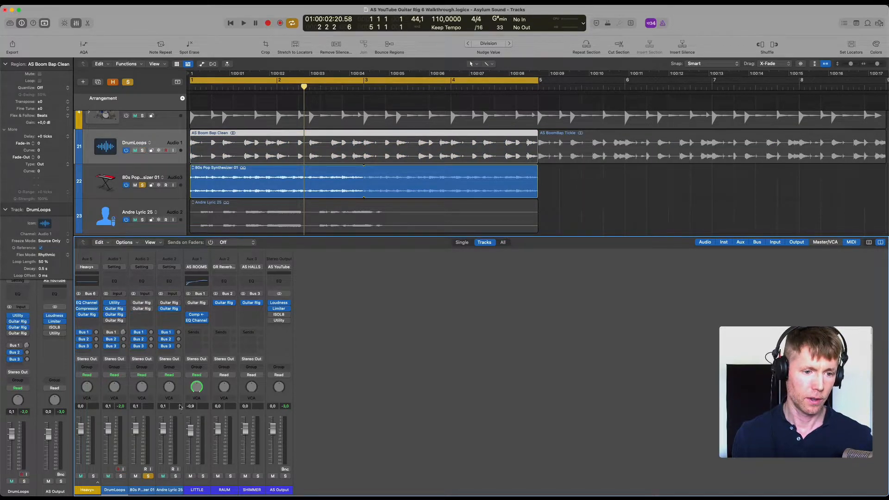
pyautogui.press('space')
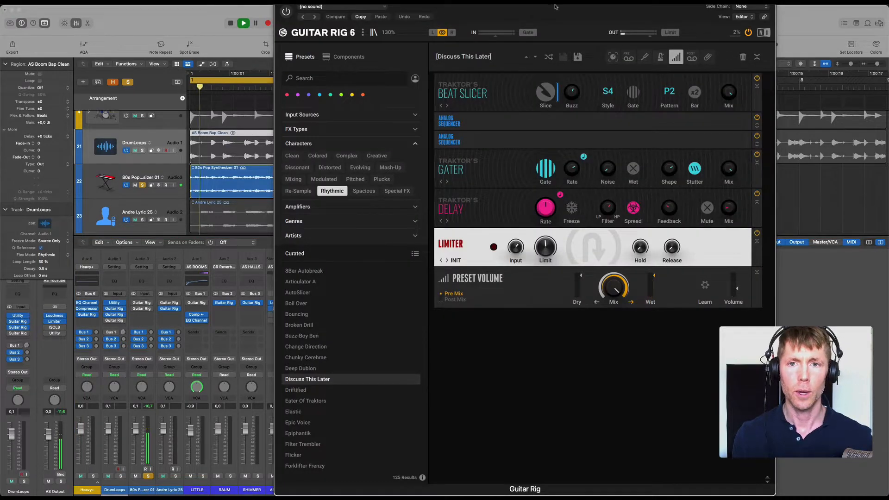
pyautogui.moveTo(555, 6); pyautogui.dragTo(583, 6)
pyautogui.click(315, 11)
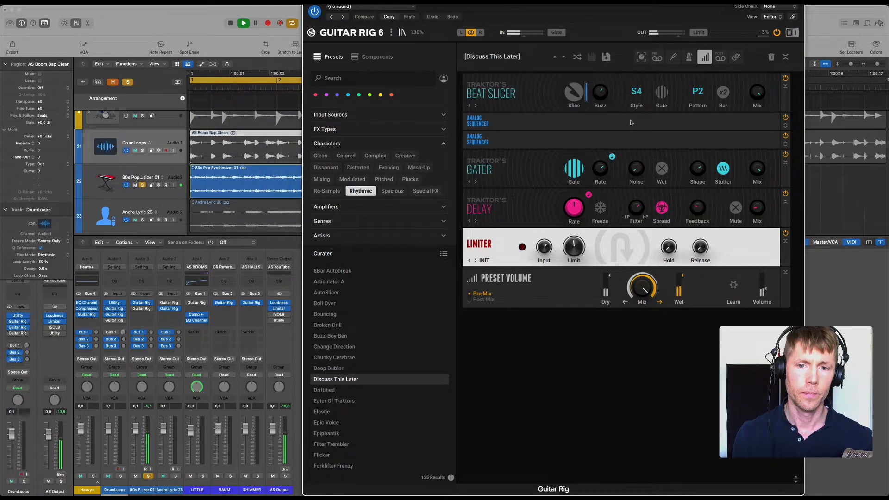
pyautogui.press('space')
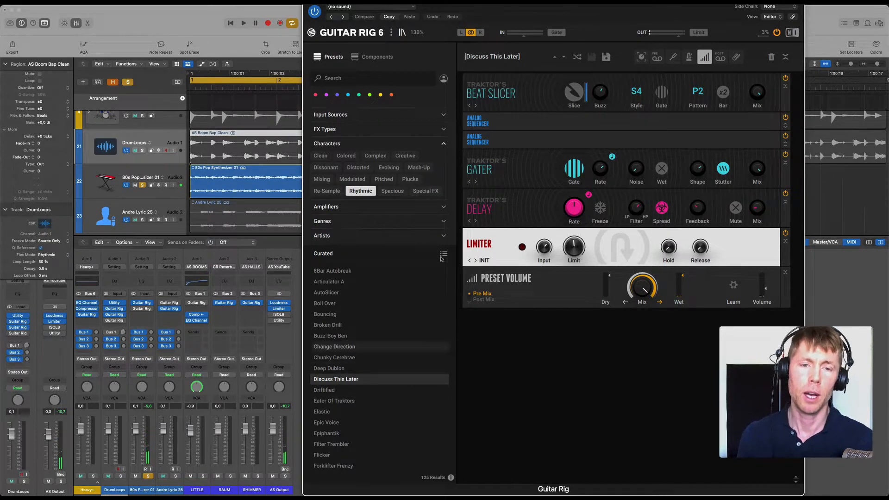
# Inspect the second Guitar Rig insert on 80s Pop Synthesizer 01 and return to the Discuss This Later rack
pyautogui.moveTo(598, 92)
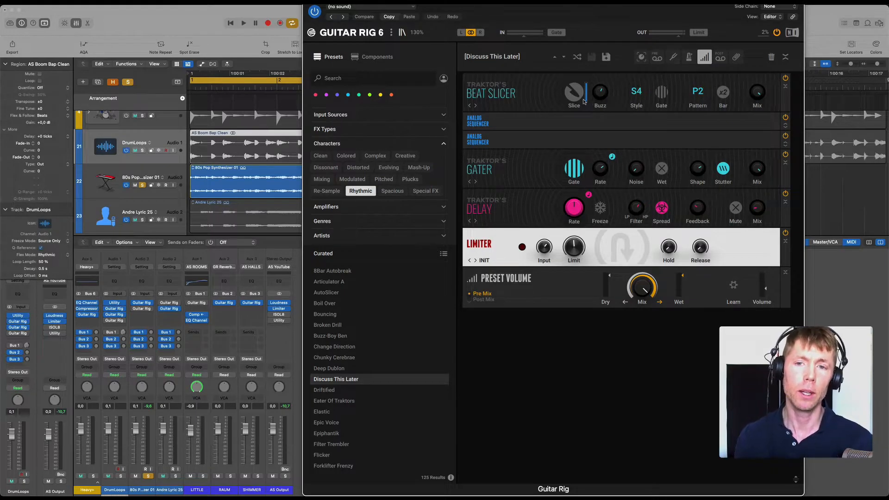
pyautogui.moveTo(472, 7); pyautogui.dragTo(470, 33)
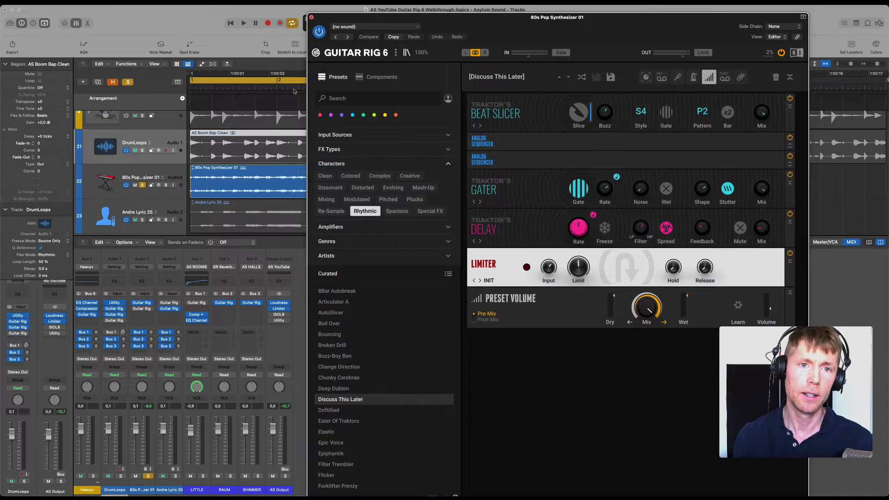
pyautogui.click(311, 17)
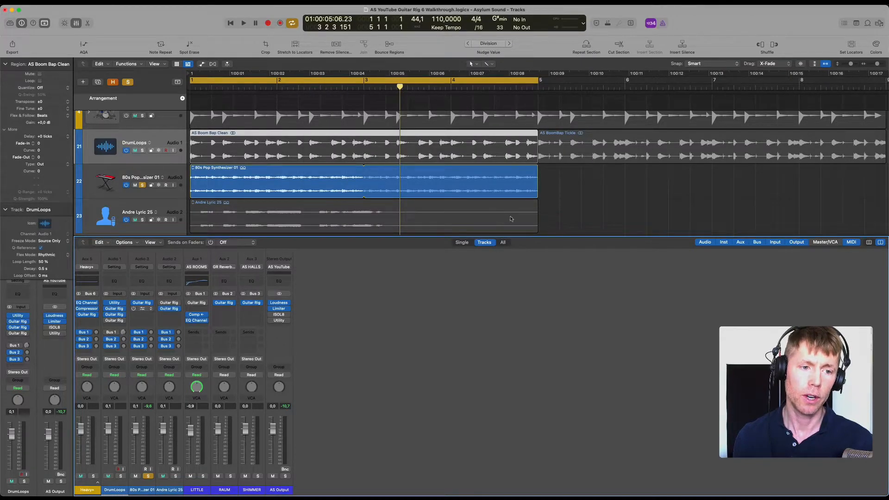
pyautogui.click(141, 308)
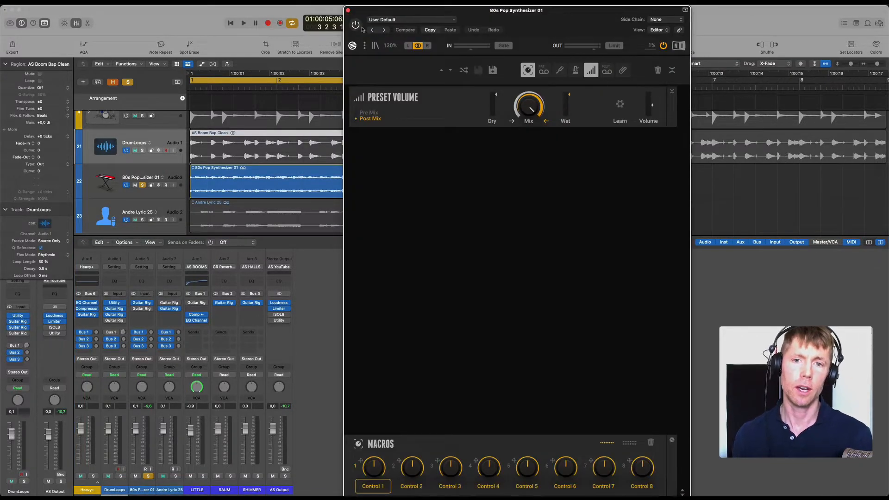
pyautogui.click(348, 9)
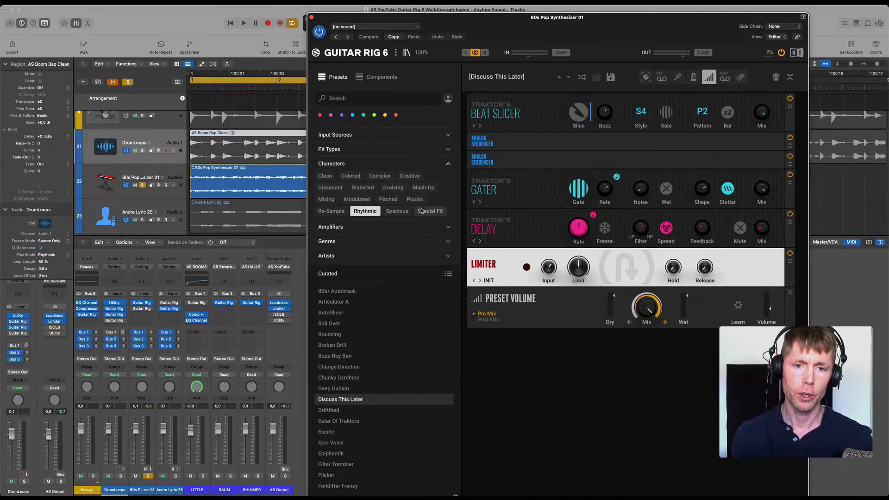
# Insert a Container between the Delay and Limiter of the Discuss This Later rack and load its Granular Sparkle preset
pyautogui.click(381, 77)
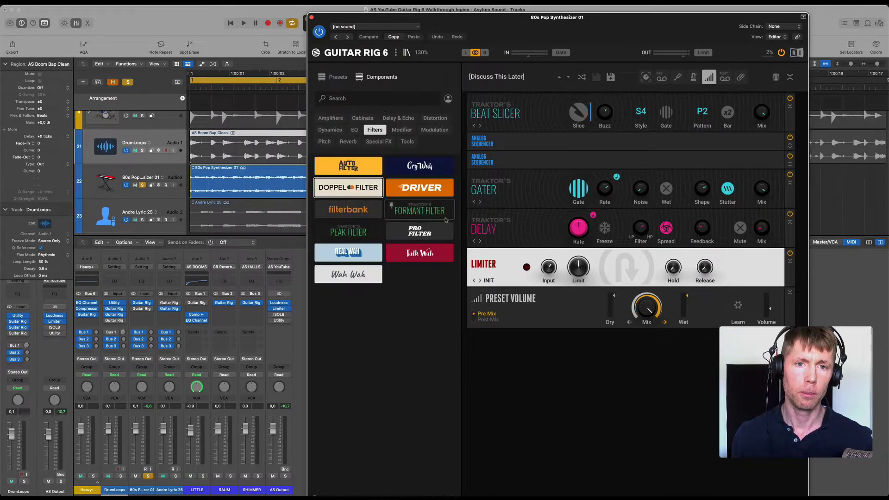
pyautogui.click(389, 143)
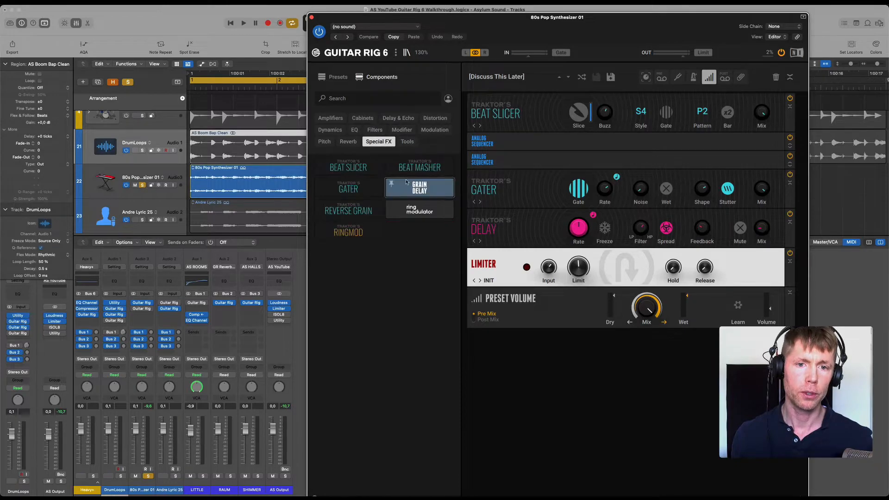
pyautogui.click(407, 141)
pyautogui.moveTo(352, 167); pyautogui.dragTo(530, 247)
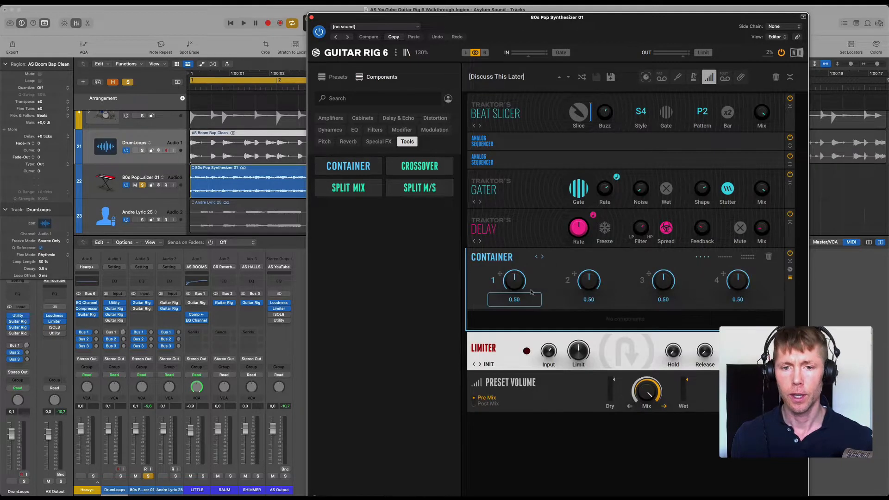
pyautogui.click(555, 257)
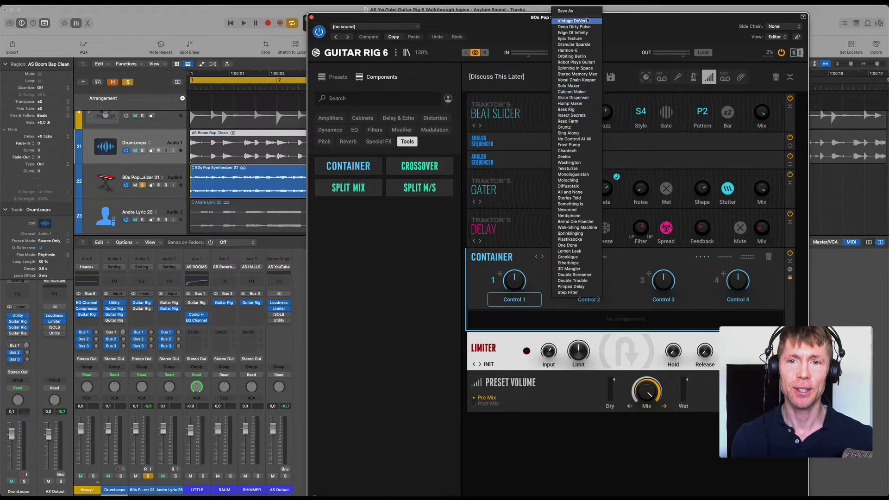
pyautogui.click(590, 47)
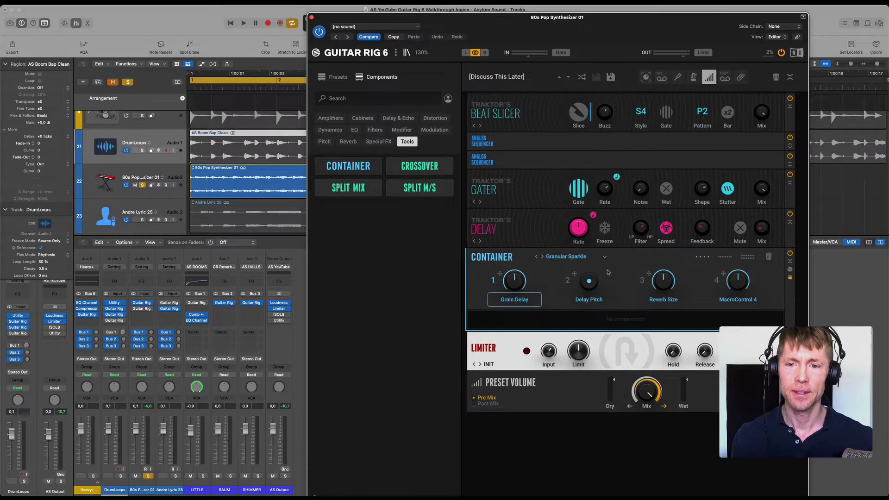
# Play the synth, reset Delay Pitch and lower Grain Delay to about 0.06, and switch the Container to the Harmon-E preset
pyautogui.press('space')
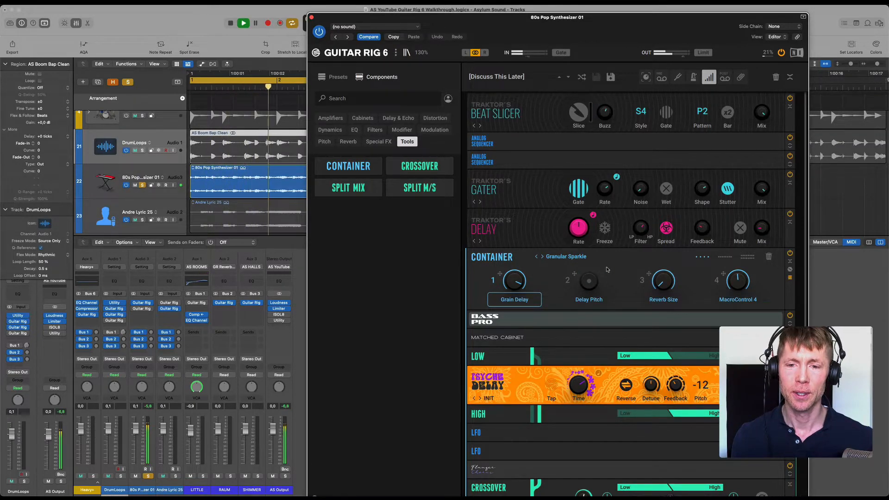
pyautogui.doubleClick(589, 281)
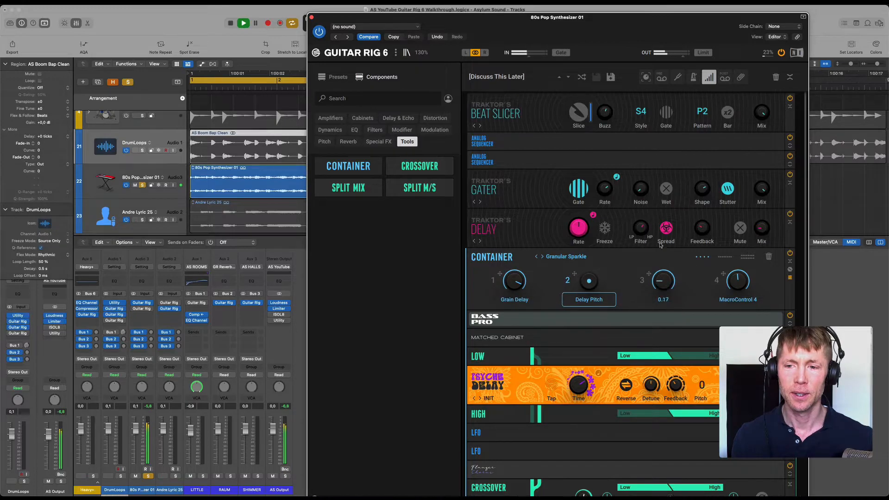
pyautogui.moveTo(515, 281); pyautogui.dragTo(500, 425)
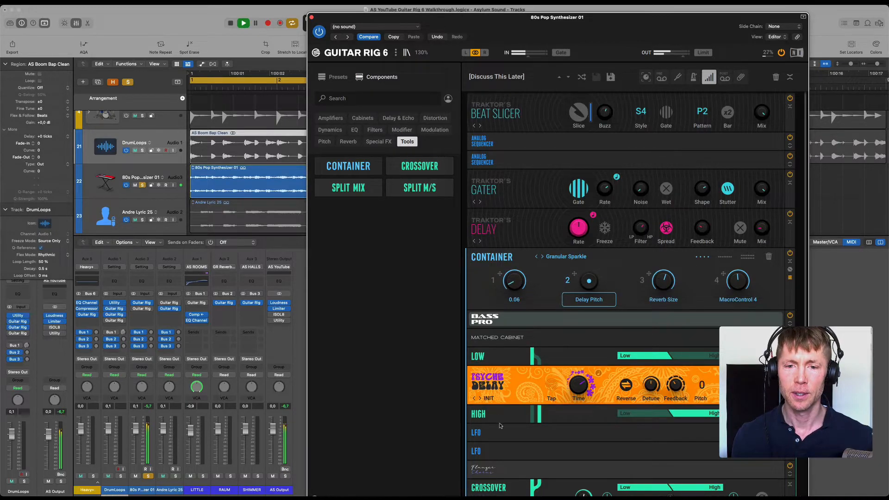
pyautogui.click(542, 257)
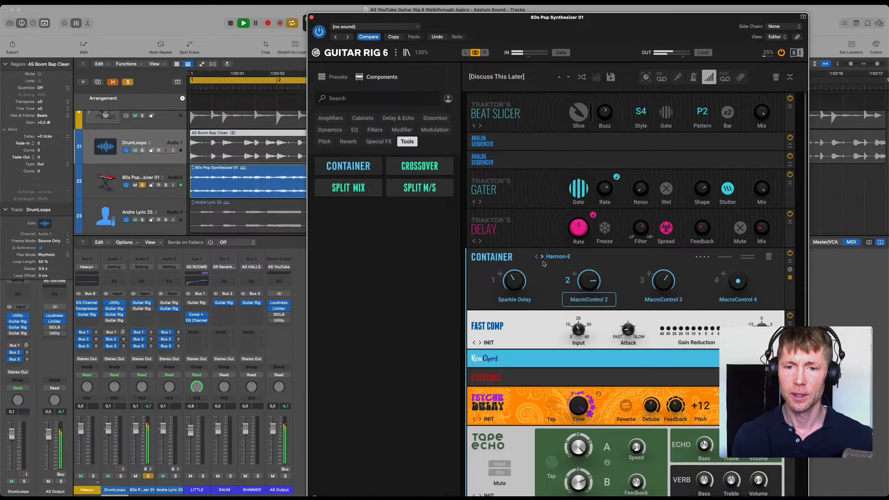
# Audition the Container's presets one after another, from Orbiting Berlin through Stereo Memory Man and Solo Maker to Cabinet Maker
pyautogui.click(543, 257)
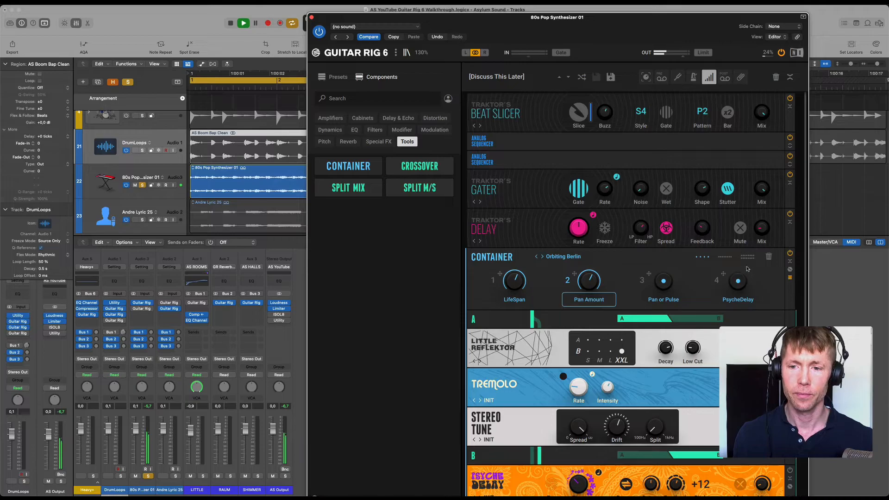
pyautogui.moveTo(718, 41); pyautogui.dragTo(707, 34)
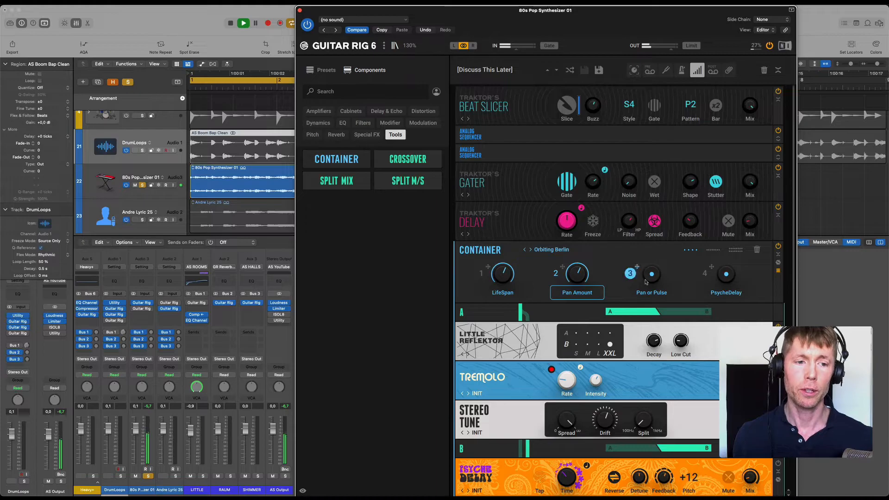
pyautogui.click(531, 250)
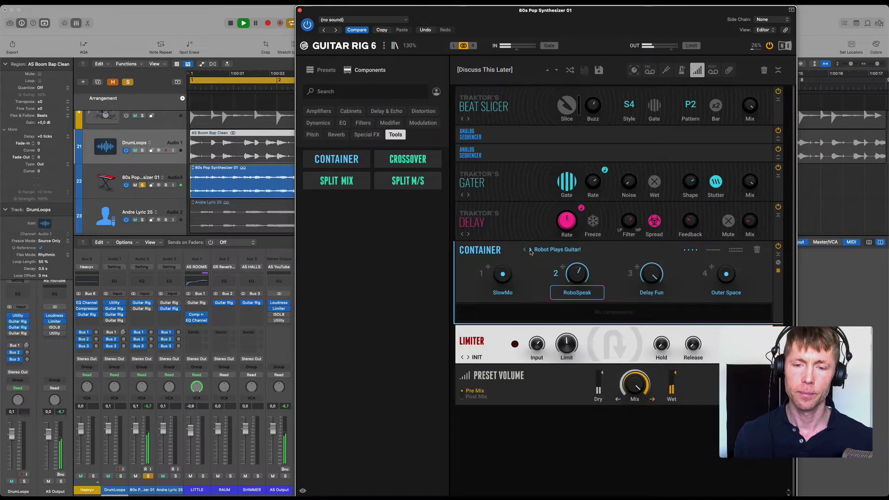
pyautogui.click(531, 250)
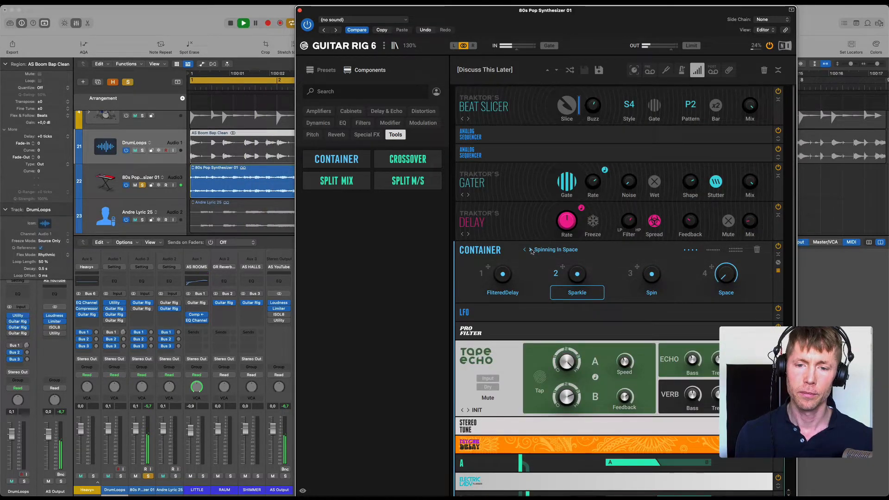
pyautogui.click(530, 250)
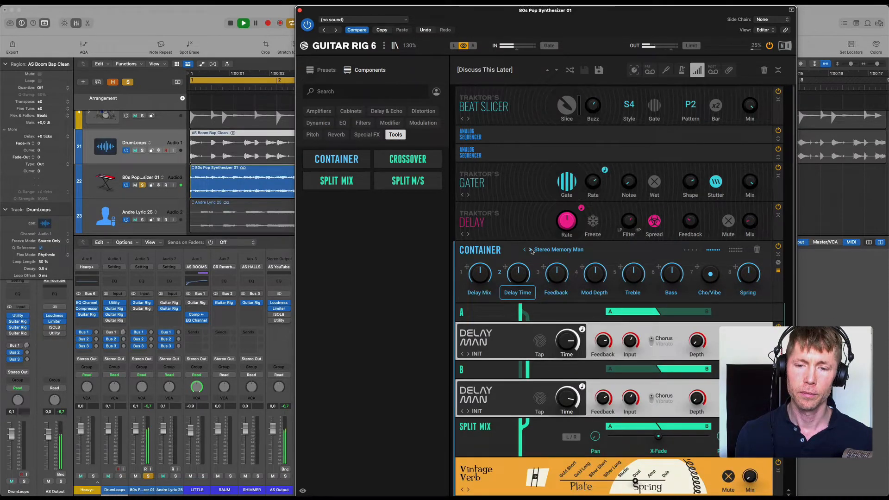
pyautogui.click(530, 250)
pyautogui.click(530, 250)
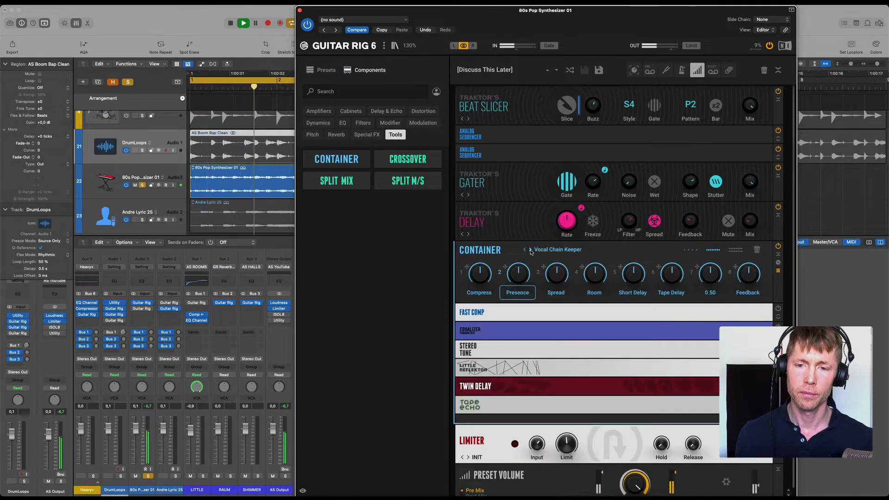
pyautogui.click(530, 250)
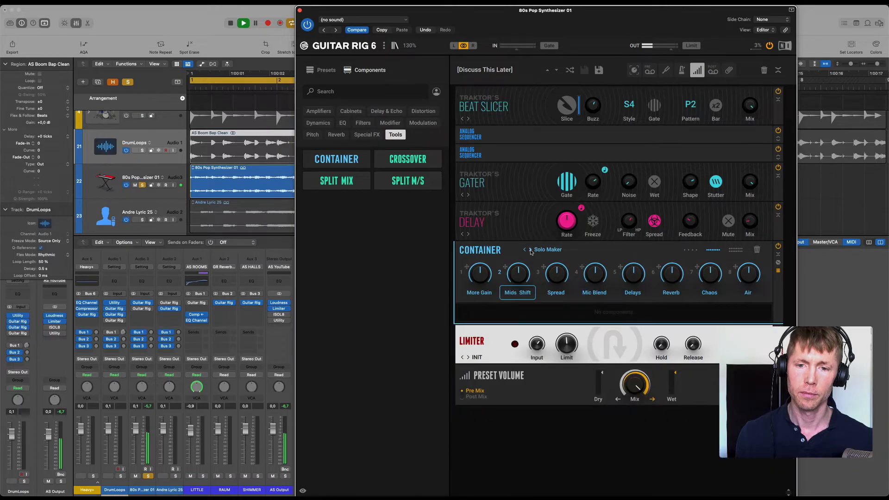
pyautogui.click(530, 250)
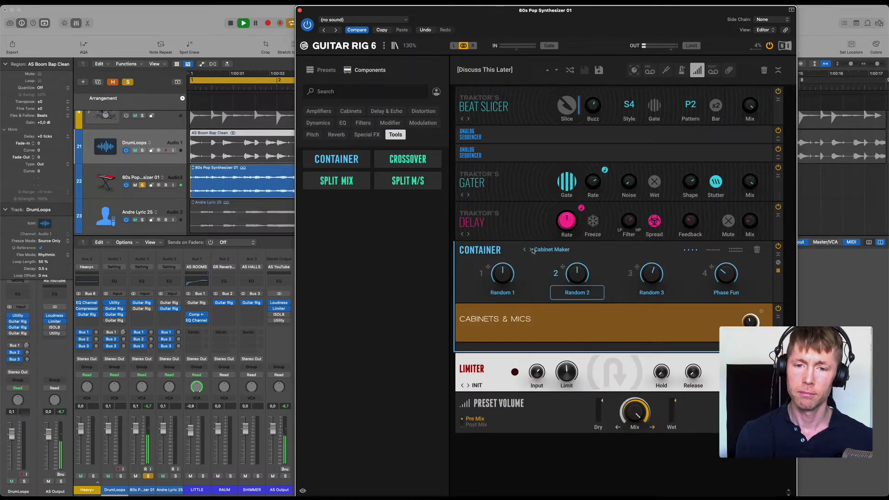
# Try the Container's Insect Secrets preset, switch it to Vintage DeVerb, and toggle the Container's bypass to compare
pyautogui.click(535, 250)
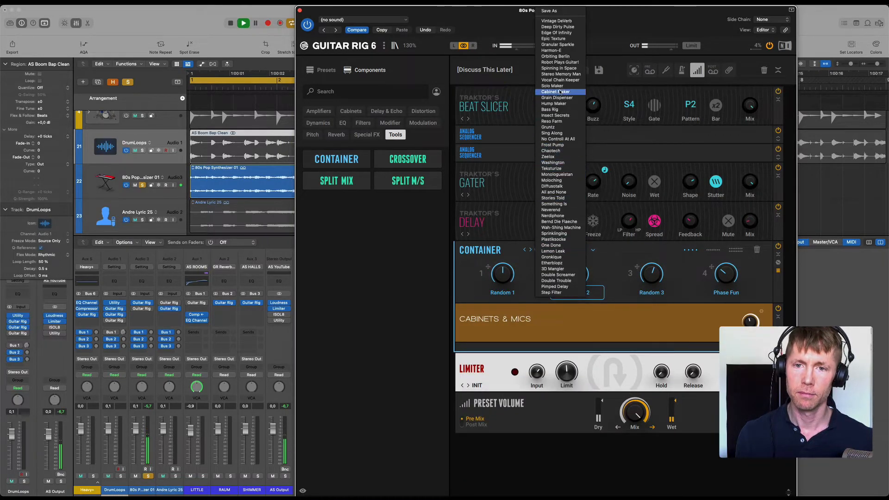
pyautogui.click(567, 115)
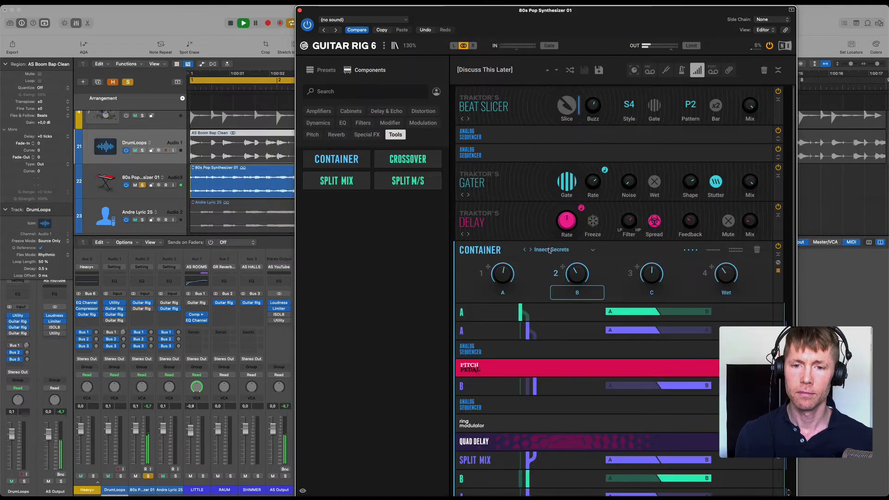
pyautogui.click(546, 250)
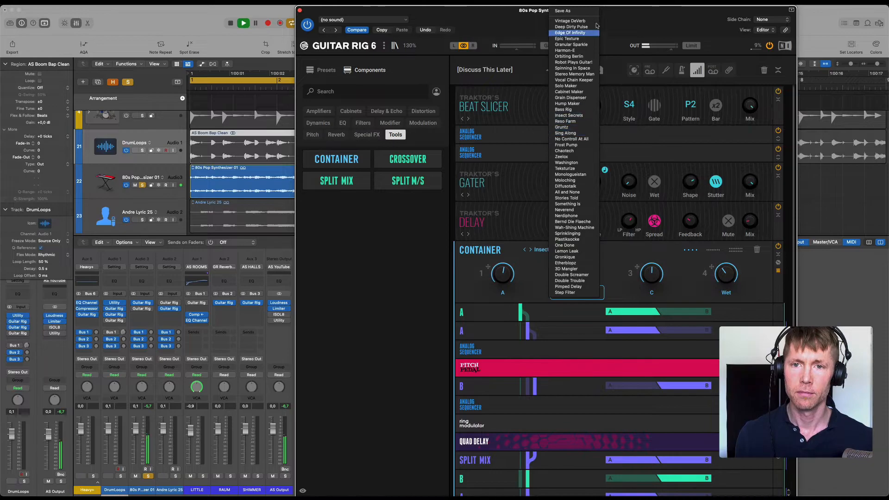
pyautogui.click(570, 20)
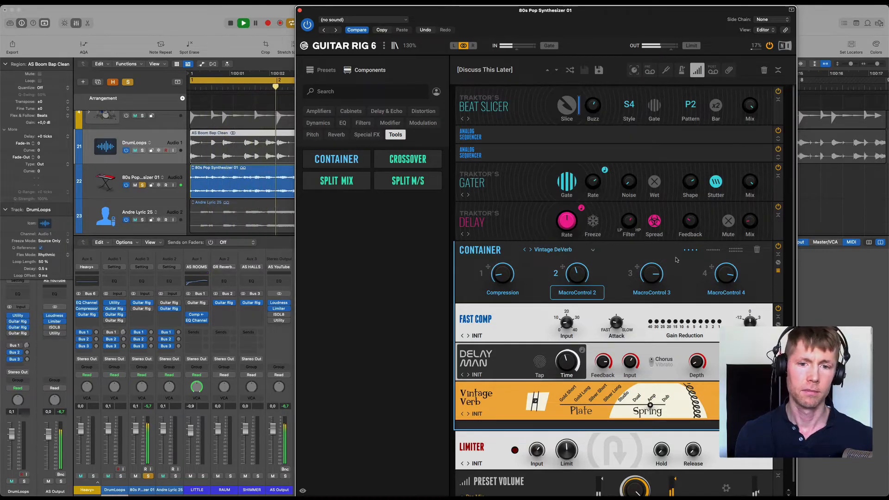
pyautogui.click(778, 248)
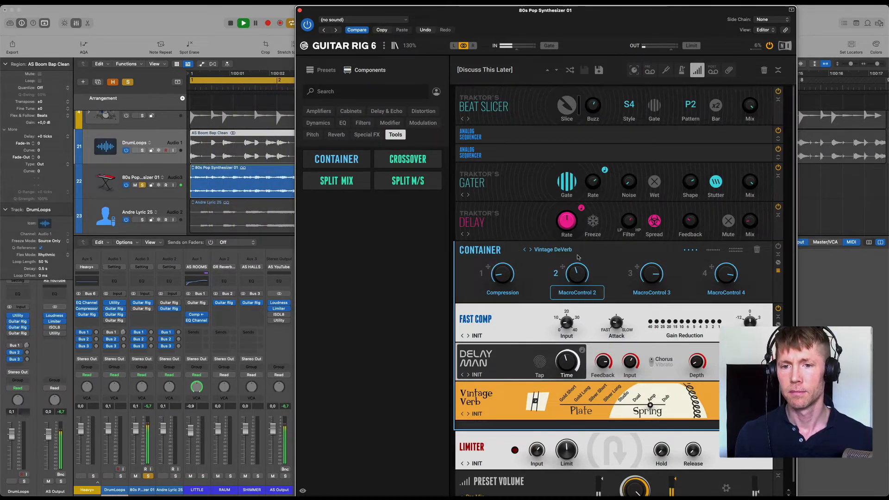
# Bypass the synth's Discuss This Later Guitar Rig insert, close its window, and solo and play only the vocal on track 23
pyautogui.click(133, 303)
pyautogui.press('space')
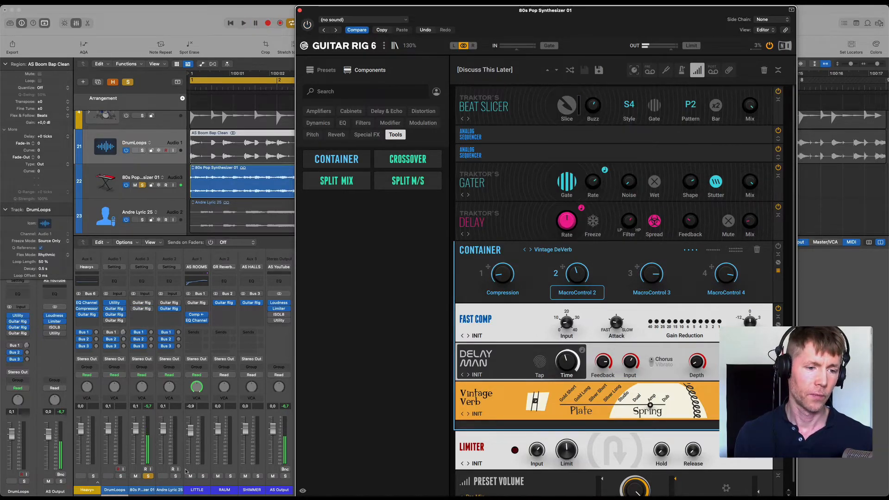
pyautogui.keyDown('alt'); pyautogui.click(176, 476); pyautogui.keyUp('alt')
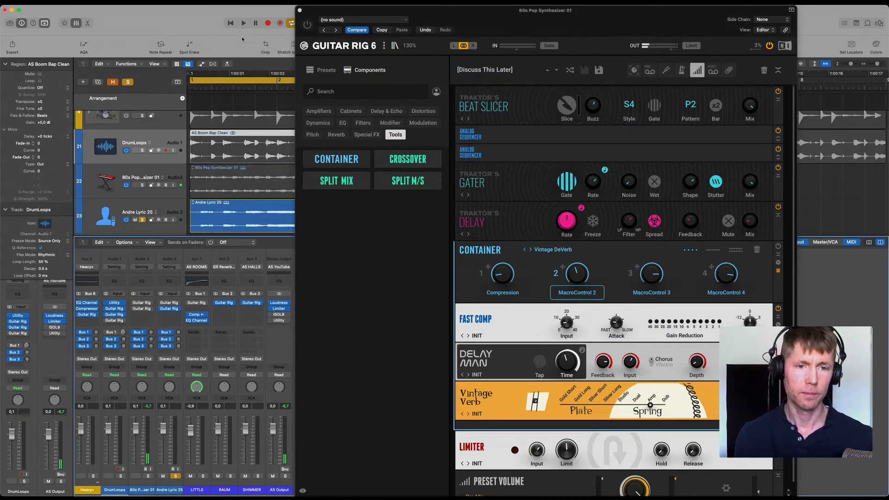
pyautogui.click(300, 10)
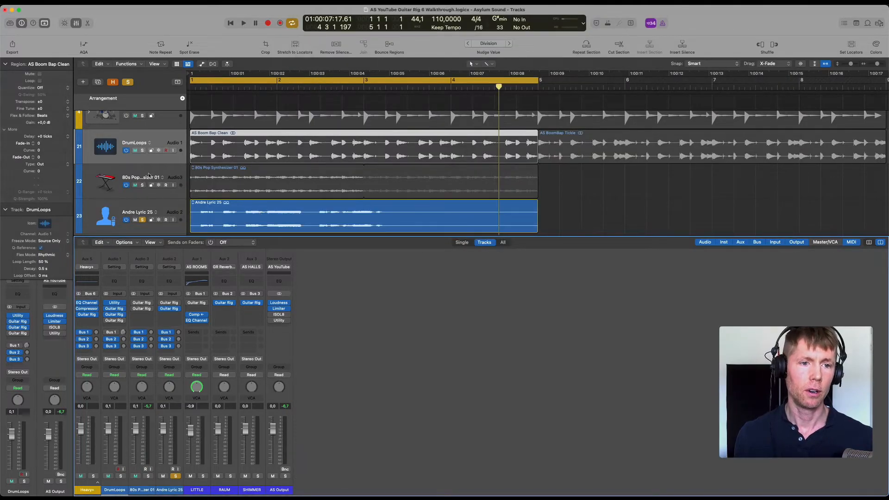
pyautogui.click(166, 199)
pyautogui.press('space')
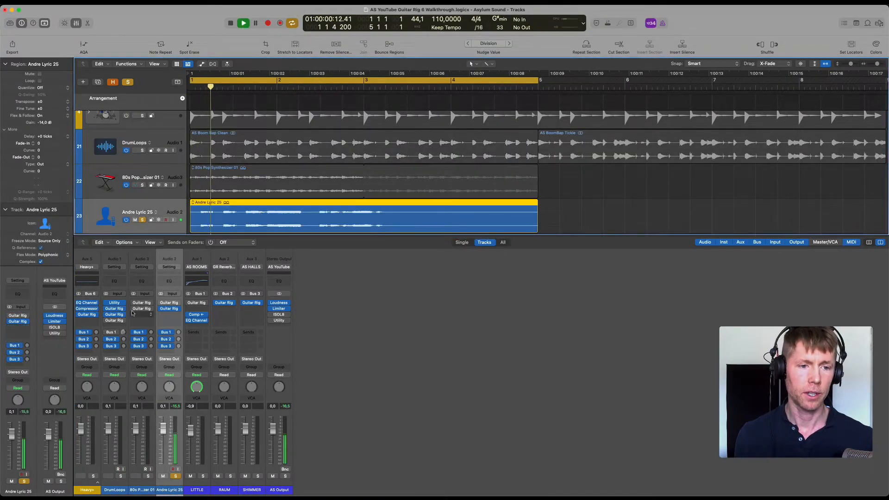
# Bypass the vocal track's second Guitar Rig insert, open the first insert's AutoSlicer rack, and stop playback
pyautogui.click(162, 309)
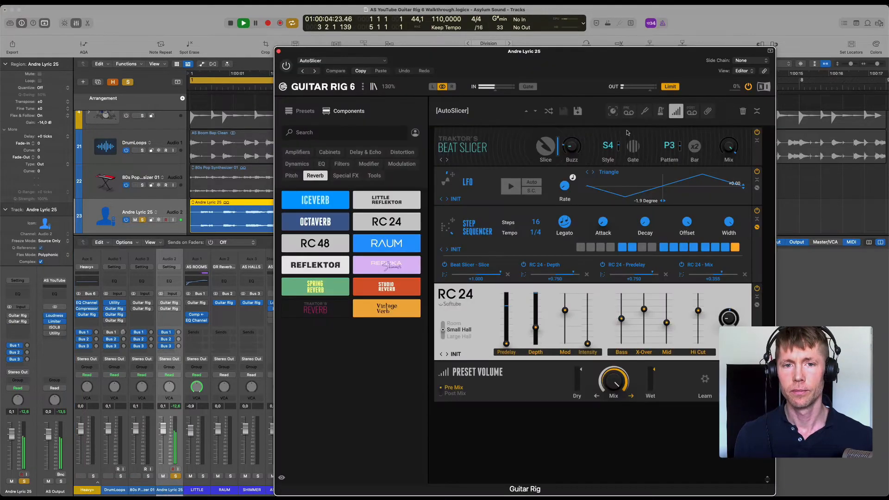
pyautogui.press('space')
pyautogui.moveTo(583, 61); pyautogui.dragTo(558, 22)
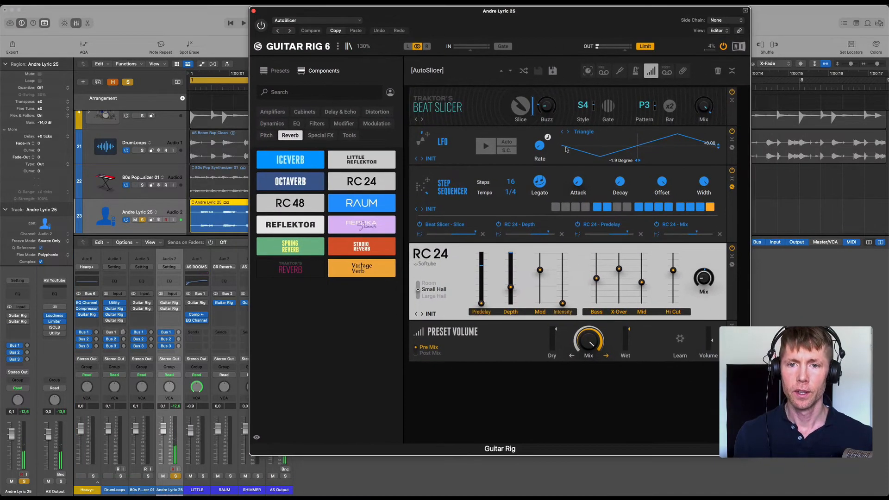
# Enable the AutoSlicer Guitar Rig insert, play the soloed vocal through it, and stop playback
pyautogui.click(261, 25)
pyautogui.press('space')
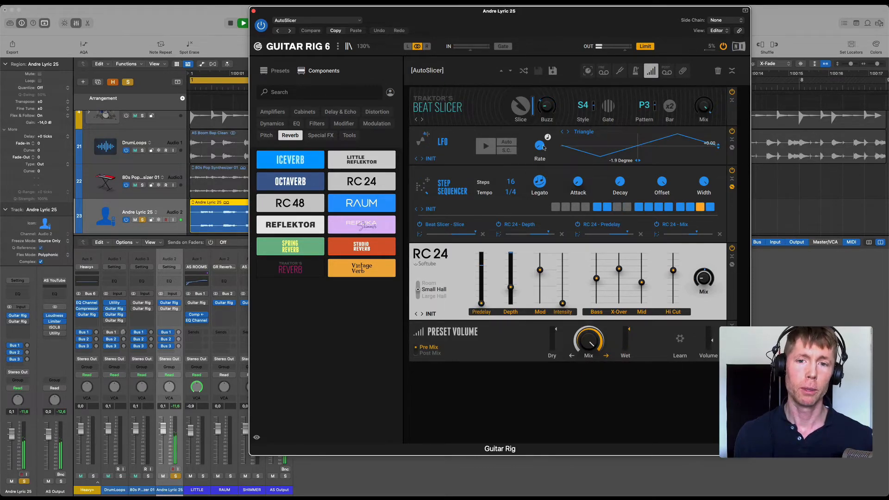
pyautogui.moveTo(522, 17); pyautogui.dragTo(589, 15)
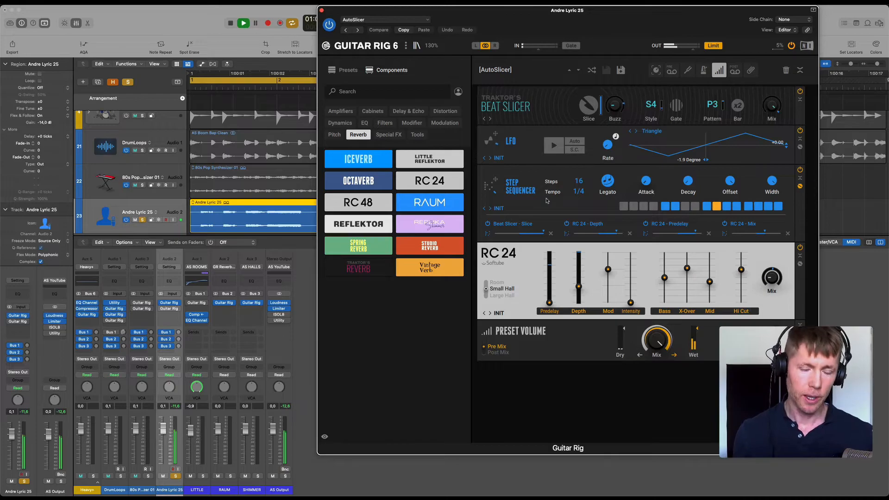
pyautogui.moveTo(649, 21); pyautogui.dragTo(631, 21)
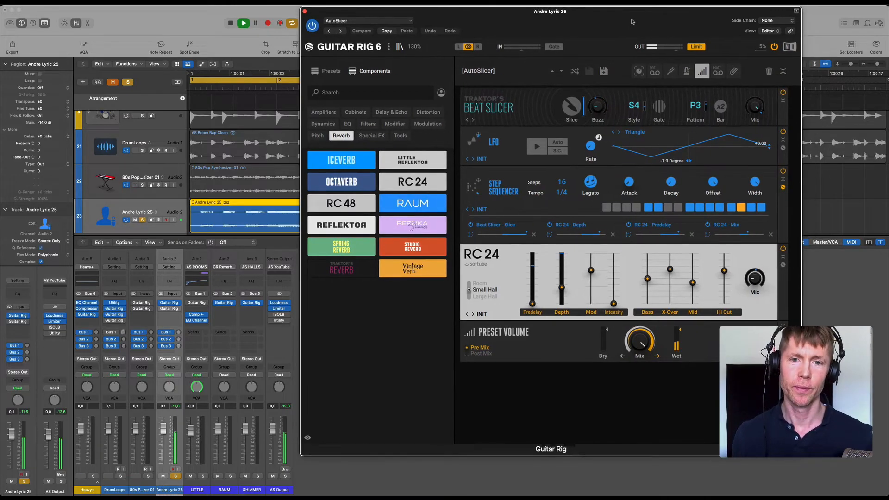
pyautogui.press('space')
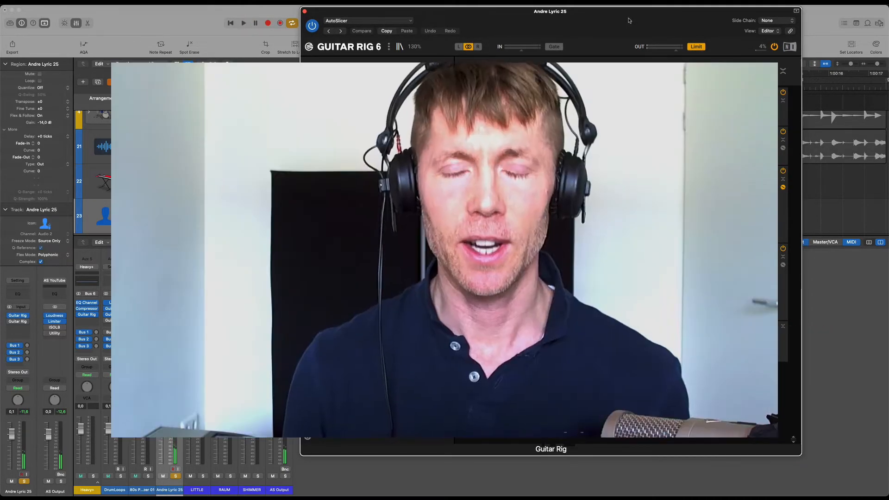